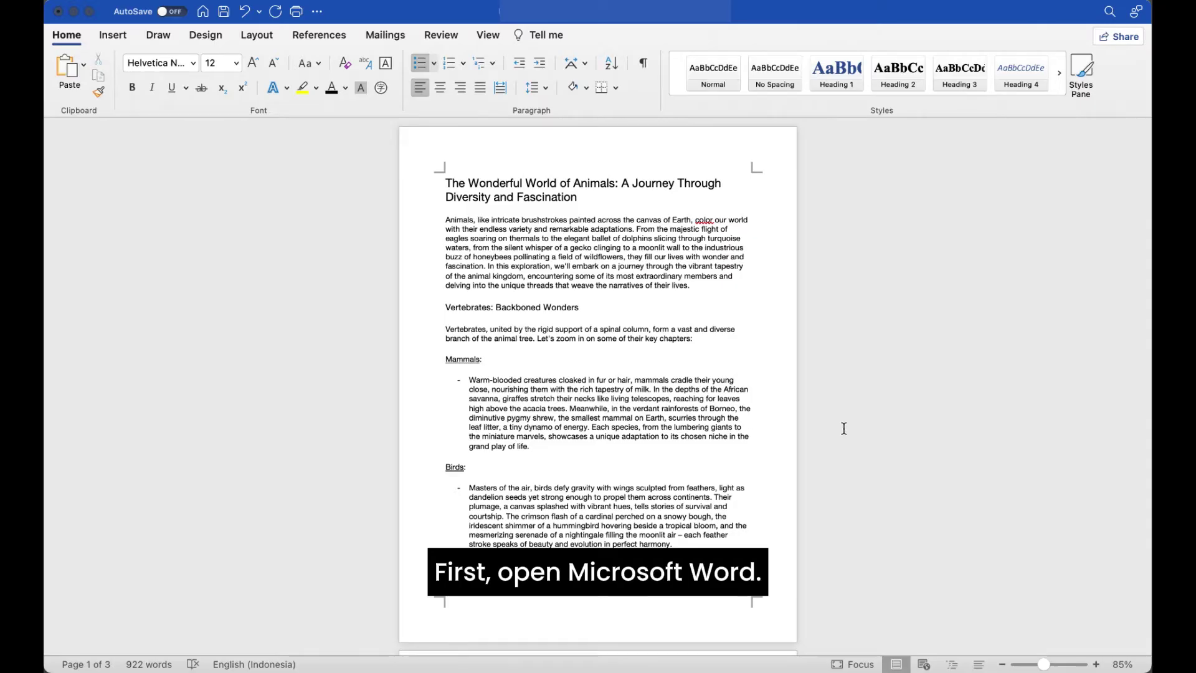
Step: Review the current formatting of the title, the Vertebrates heading and the Mammals label
scroll(844, 428, "down", 10)
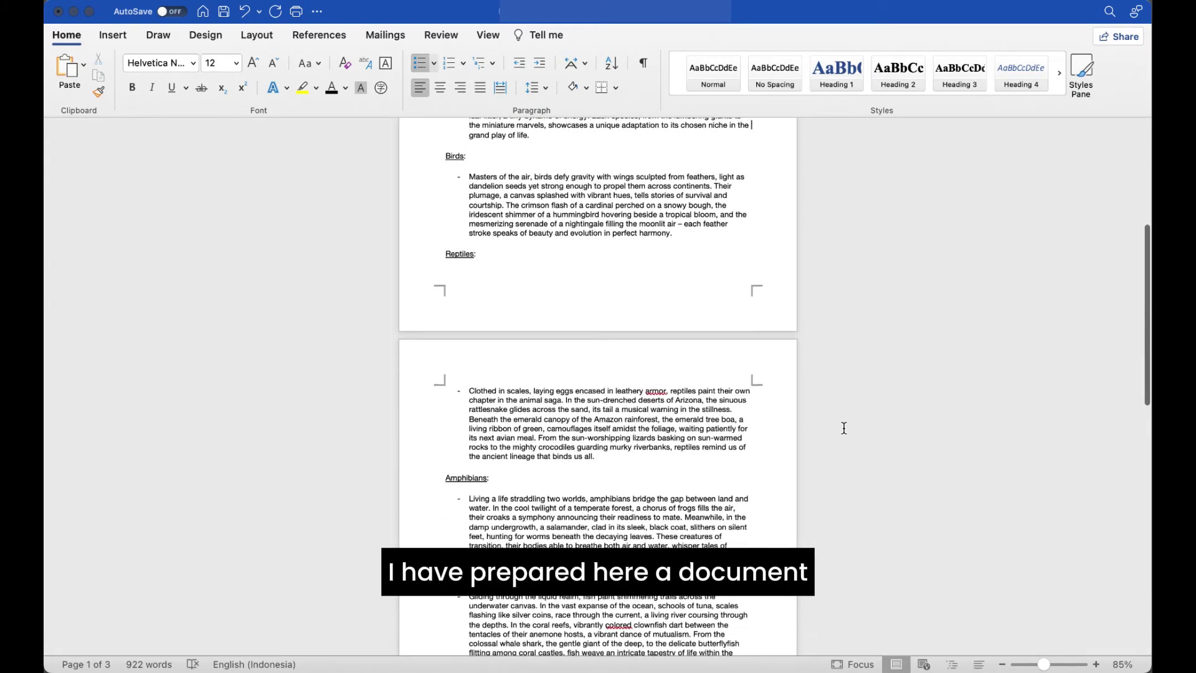
scroll(844, 428, "down", 15)
scroll(844, 428, "up", 15)
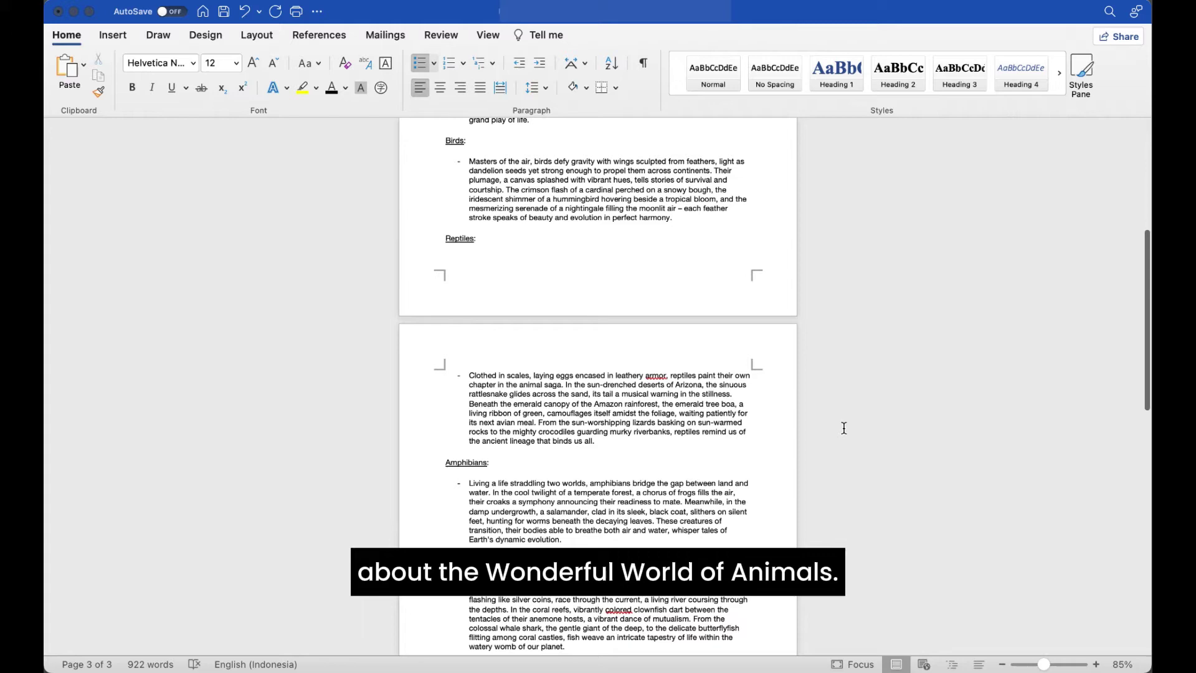
scroll(844, 428, "up", 11)
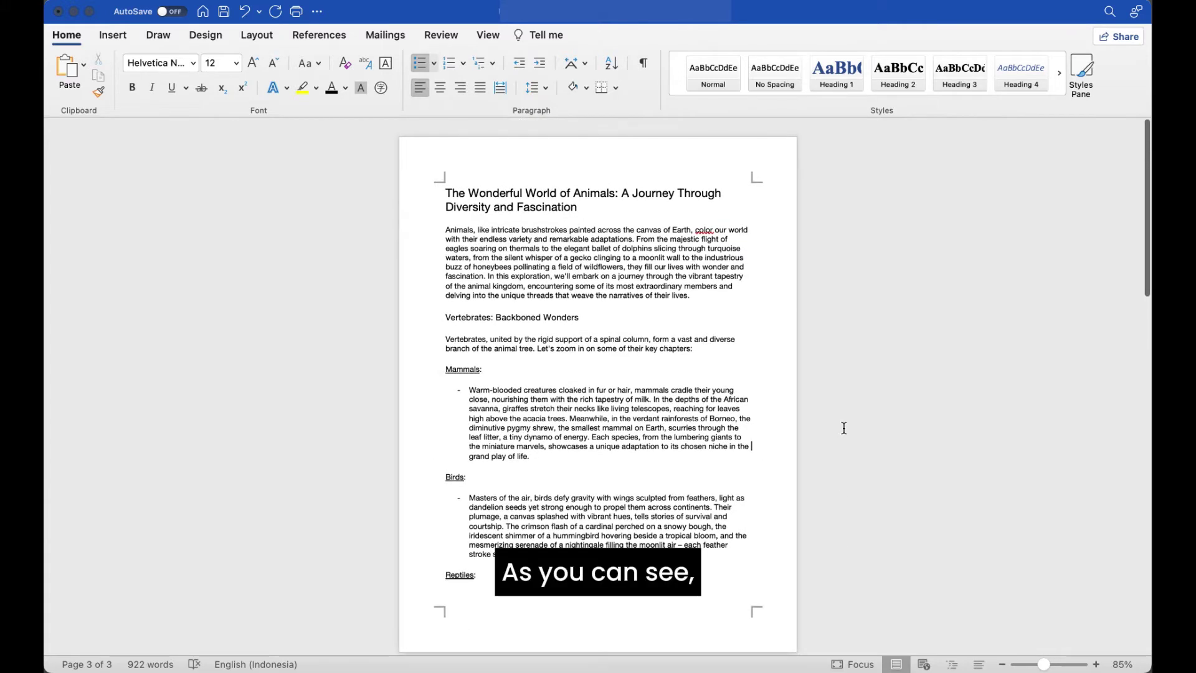
scroll(844, 428, "down", 1)
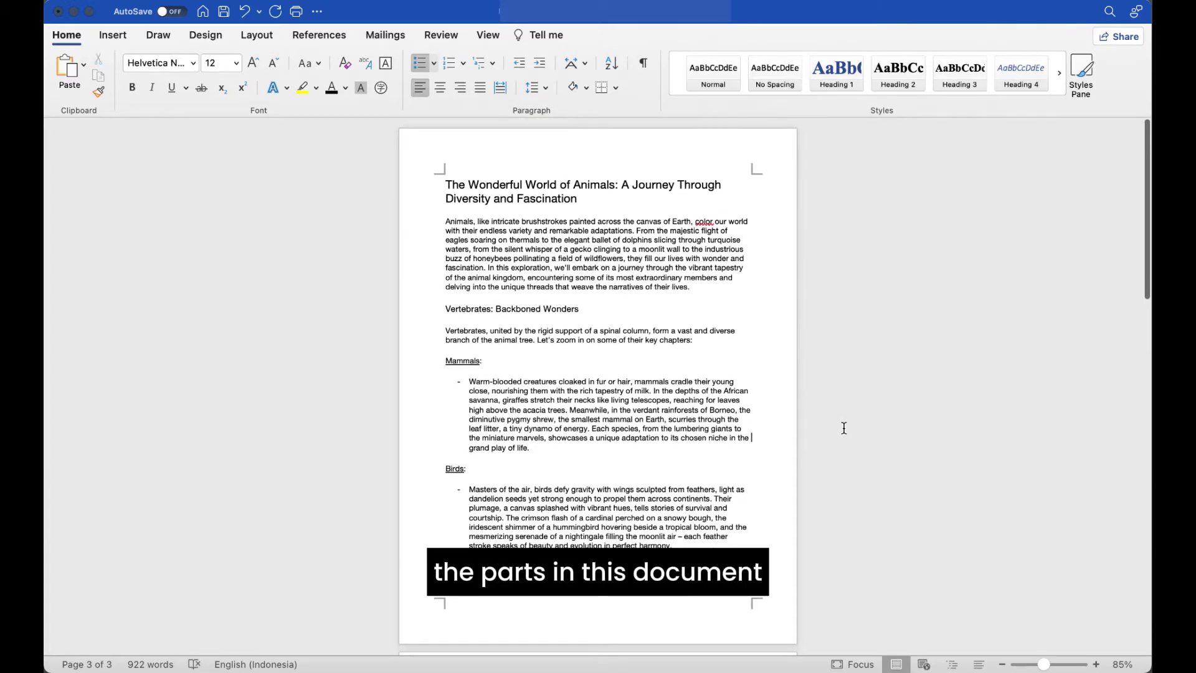
scroll(844, 428, "up", 1)
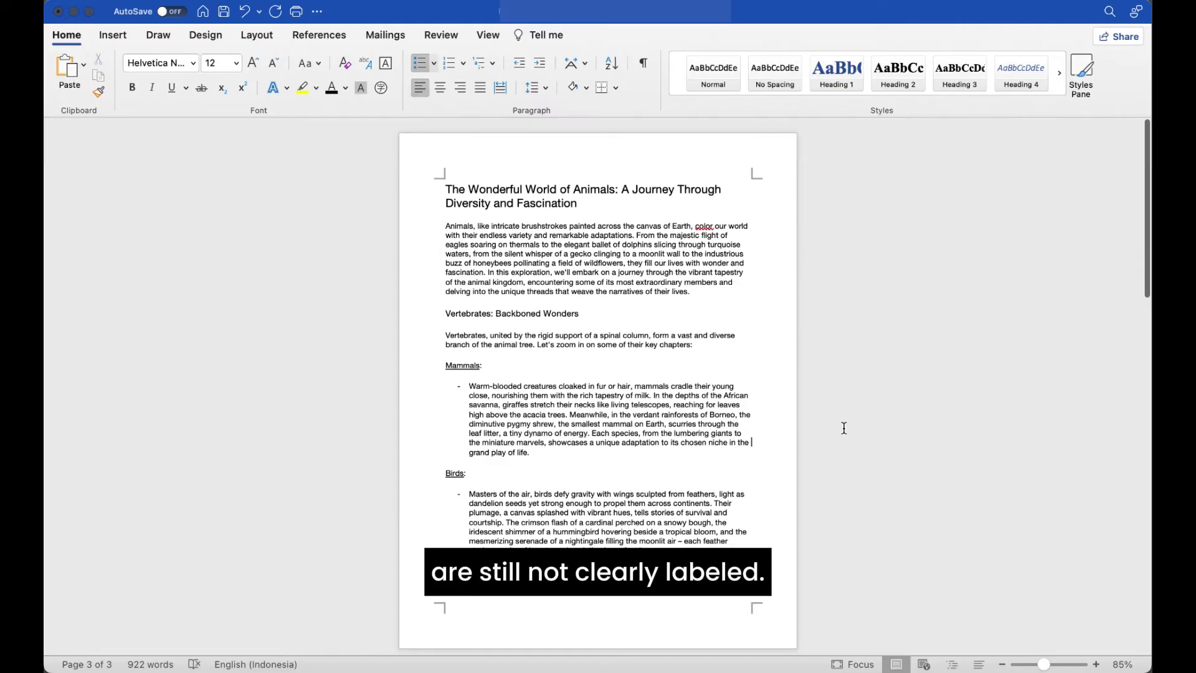
scroll(844, 428, "down", 1)
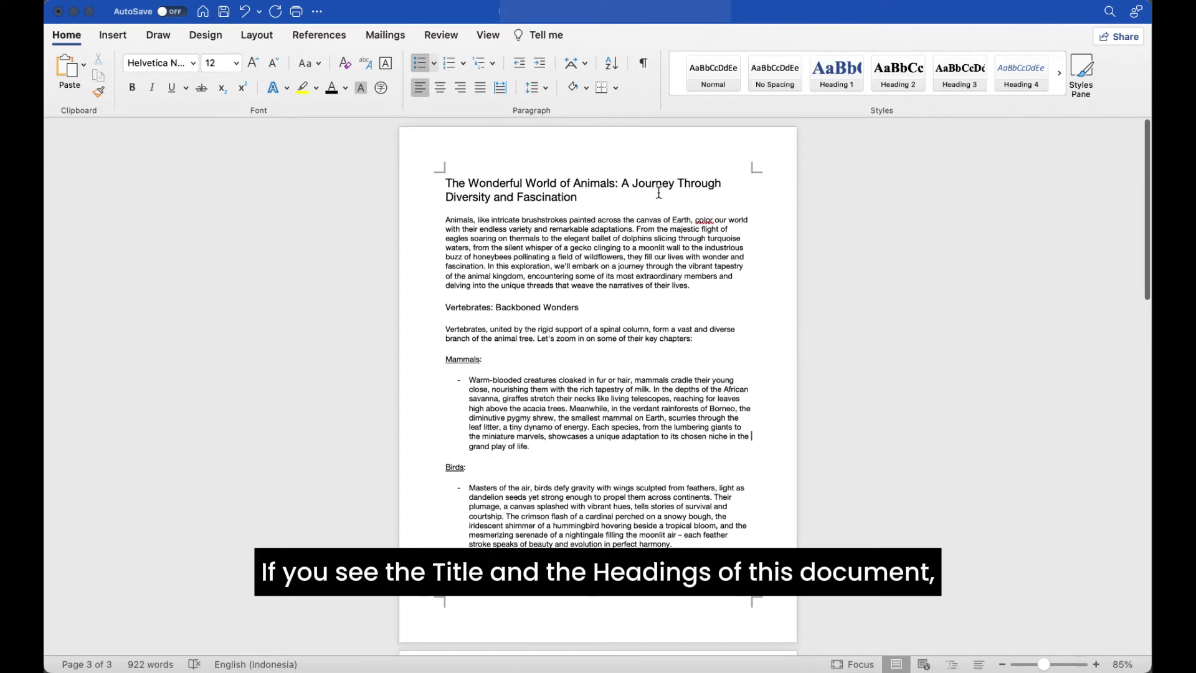
left_click(659, 195)
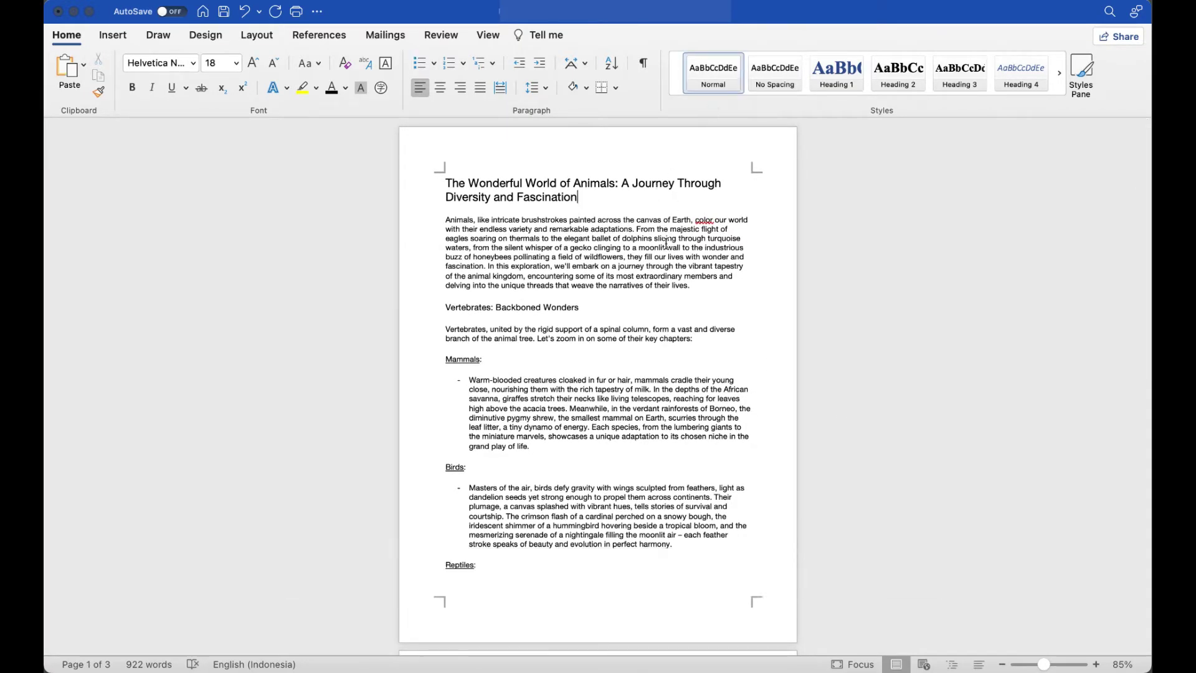
left_click(585, 305)
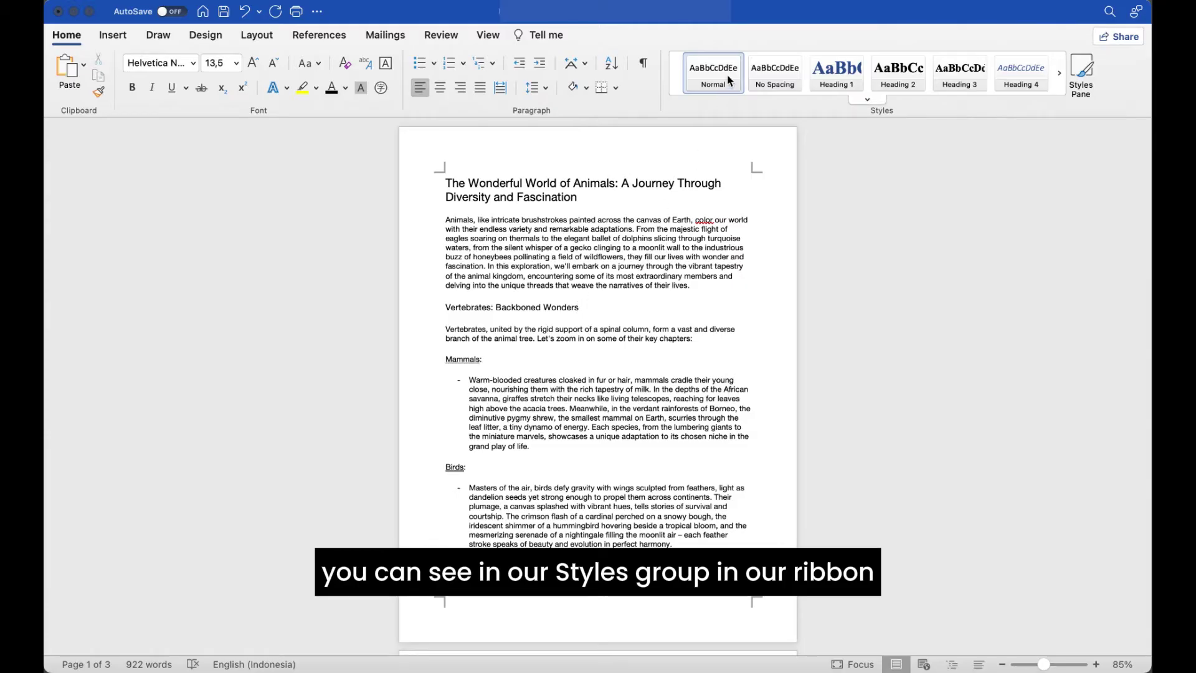
left_click(467, 360)
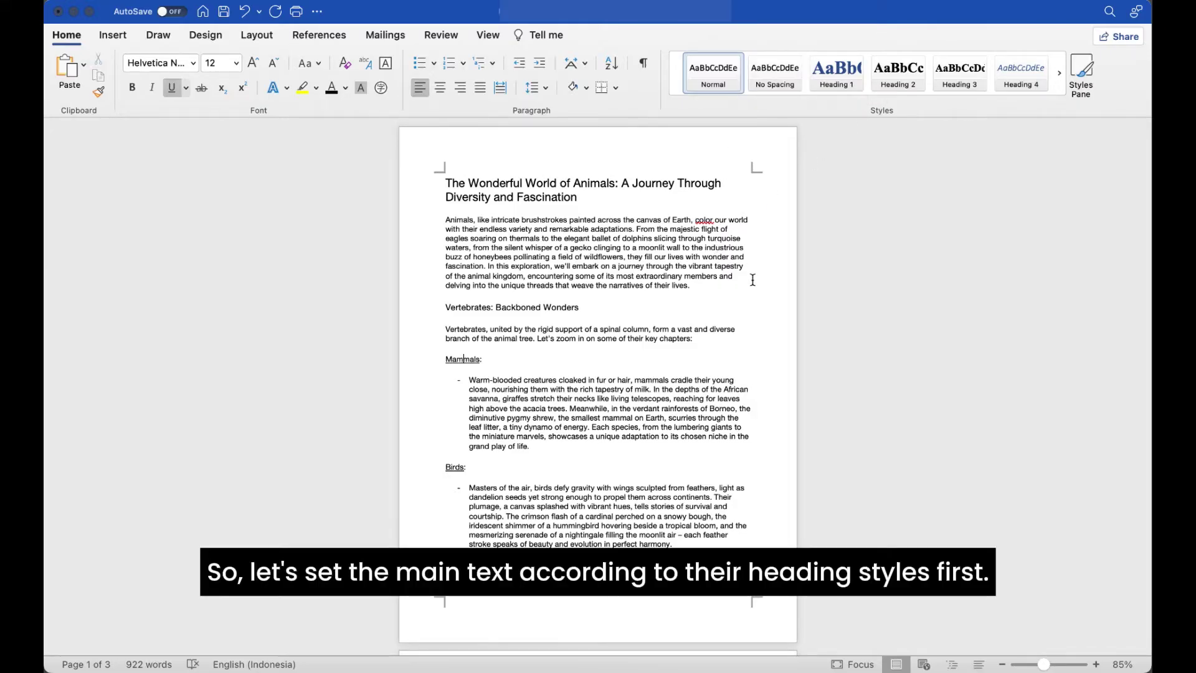
Step: Make the title Heading 1 and the Vertebrates, Invertebrates and Wonders headings Heading 2
triple_click(578, 195)
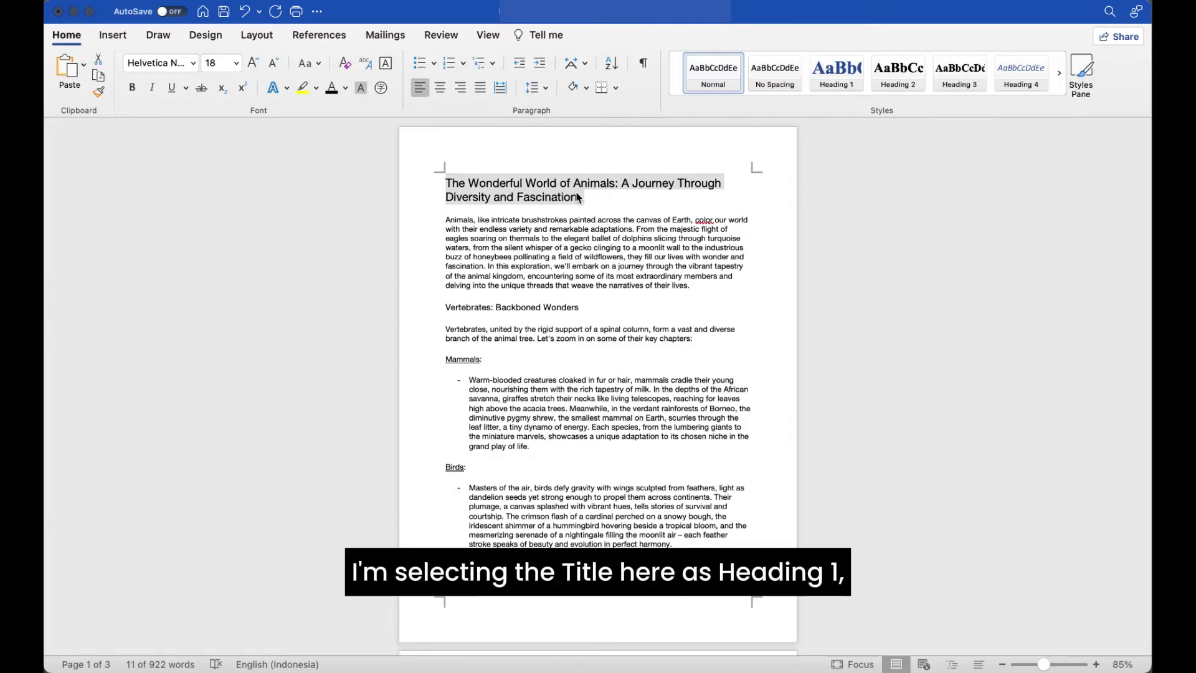
left_click(830, 74)
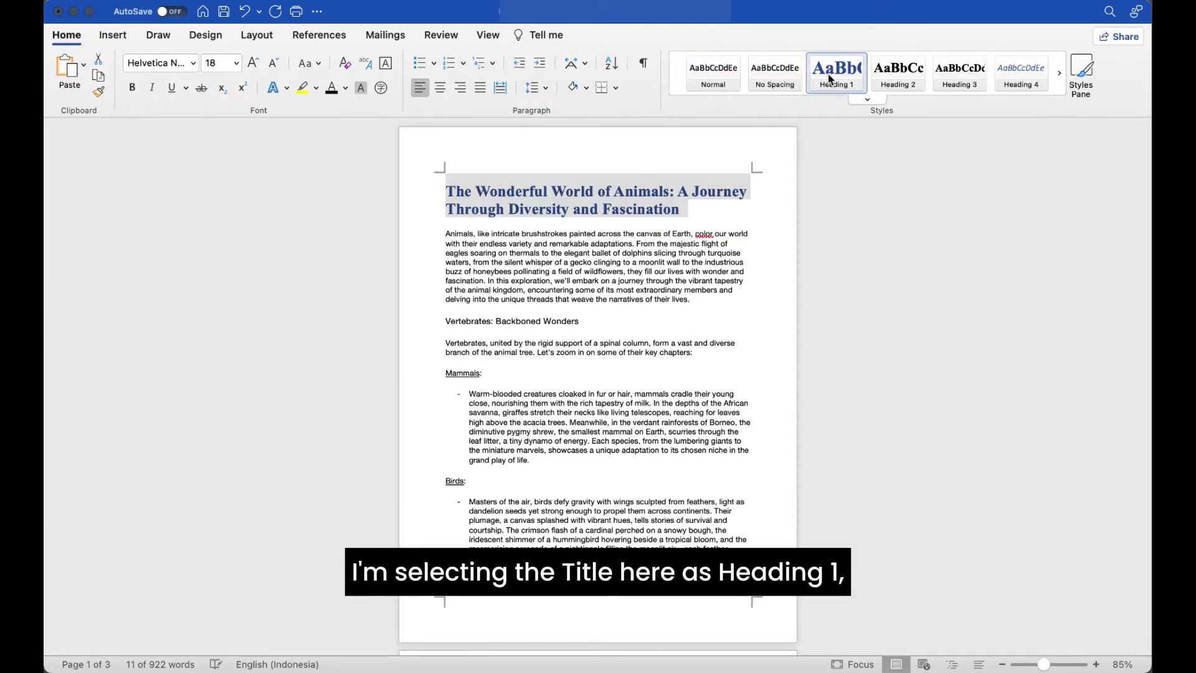
triple_click(564, 322)
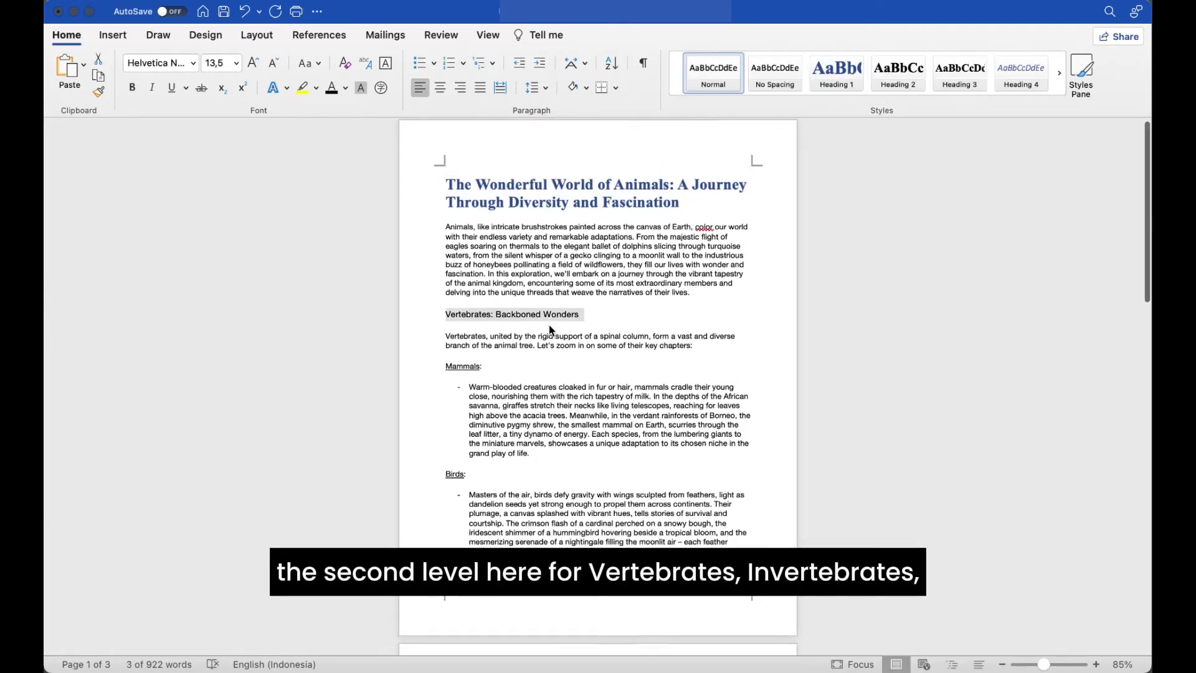
scroll(550, 325, "down", 8)
scroll(549, 325, "down", 2)
triple_click(537, 437, "super")
scroll(537, 438, "down", 10)
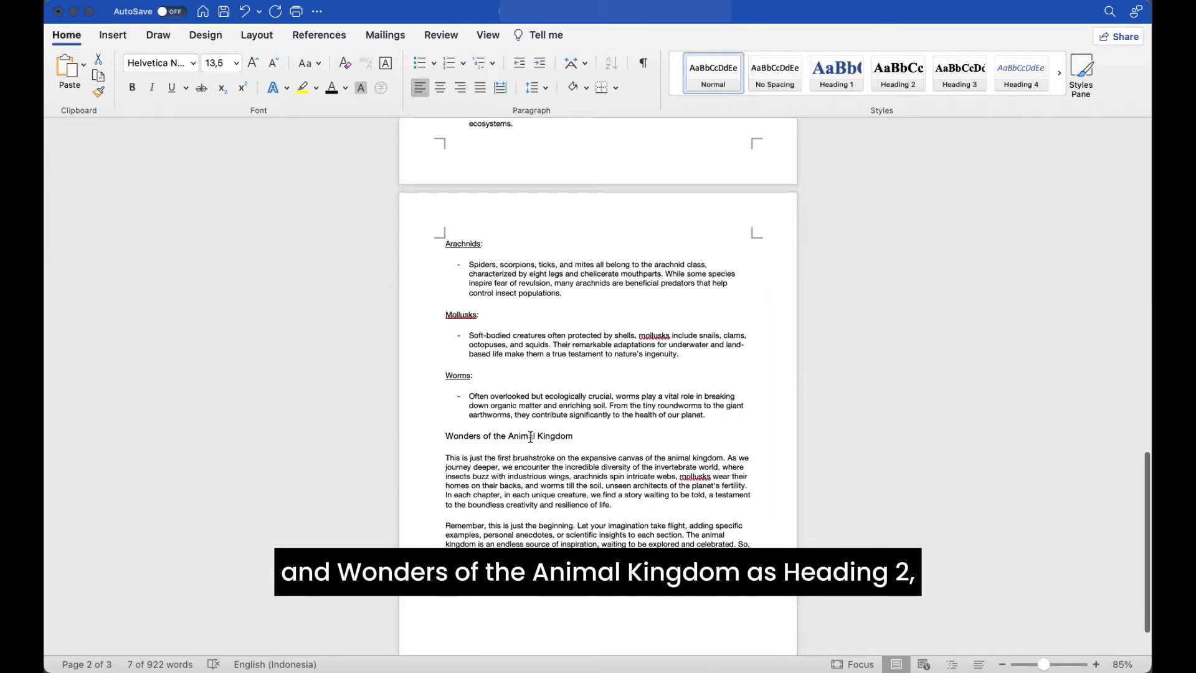
triple_click(531, 438, "super")
left_click(885, 87)
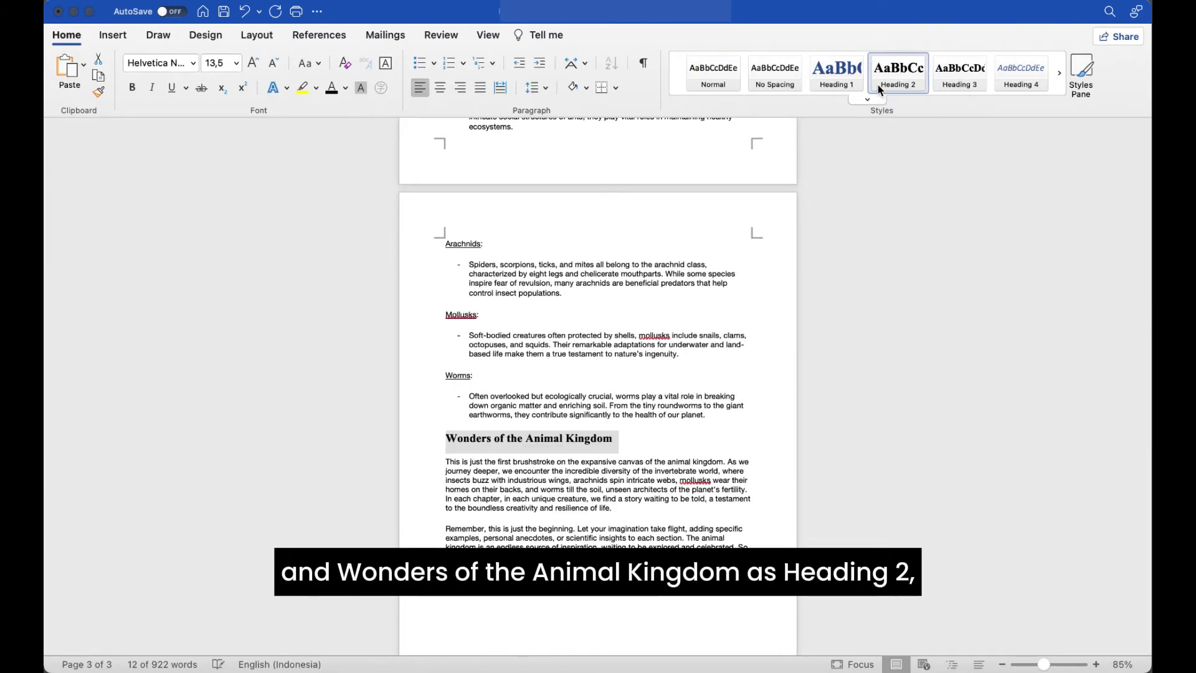
Step: Style Mammals, Birds, Reptiles, Amphibians and the other animal-group labels as Heading 3
scroll(635, 389, "up", 4)
scroll(635, 389, "up", 15)
triple_click(462, 381)
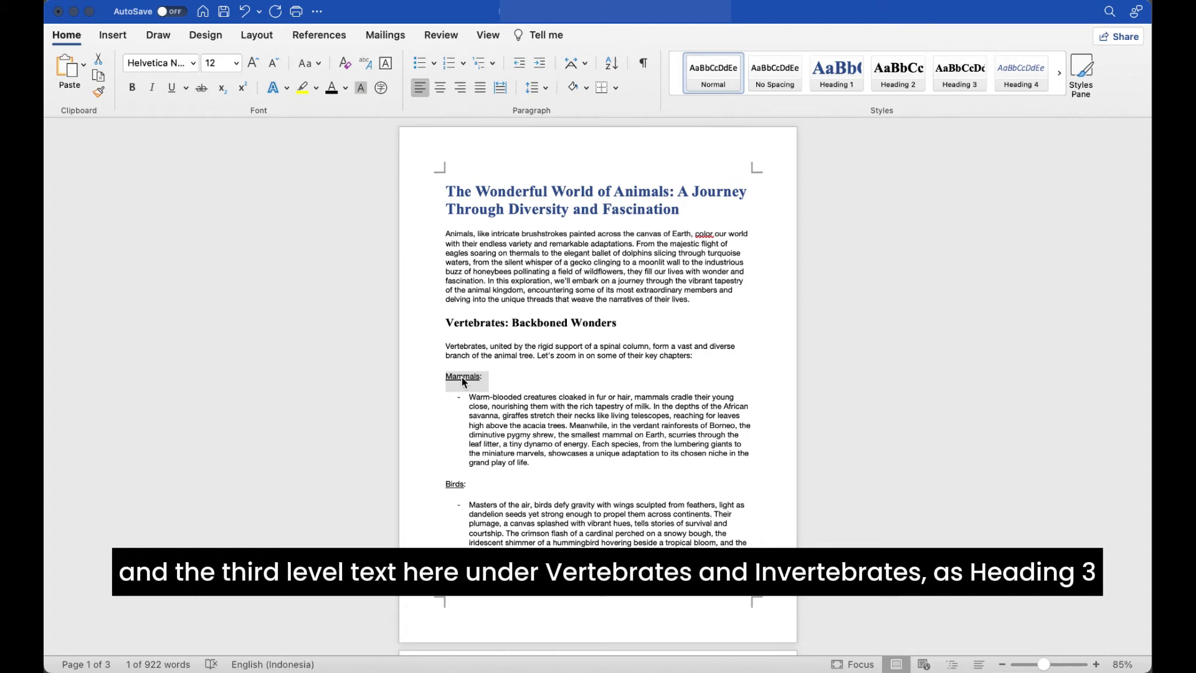
triple_click(454, 490, "super")
scroll(454, 490, "down", 2)
triple_click(460, 528, "super")
scroll(598, 374, "down", 5)
triple_click(464, 431, "super")
scroll(598, 373, "down", 5)
triple_click(461, 430, "super")
scroll(598, 373, "down", 5)
triple_click(461, 474, "super")
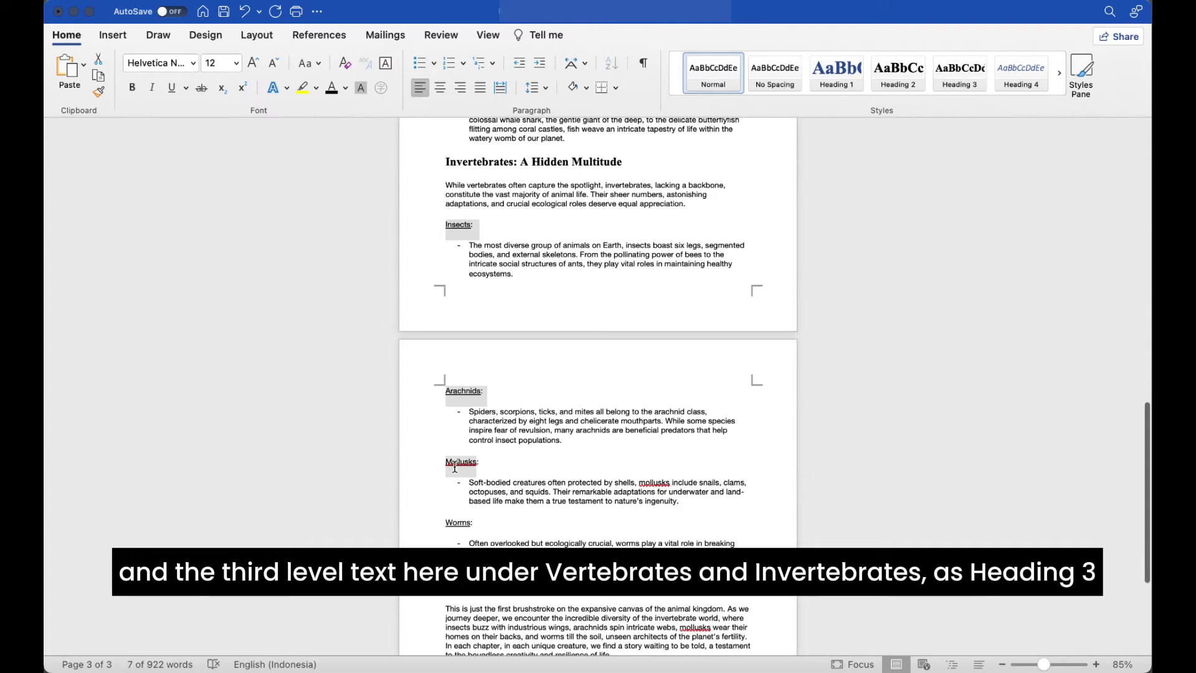
triple_click(461, 529, "super")
left_click(960, 73)
Step: Deselect and confirm Vertebrates is Heading 2 and Mammals is Heading 3
scroll(664, 220, "up", 15)
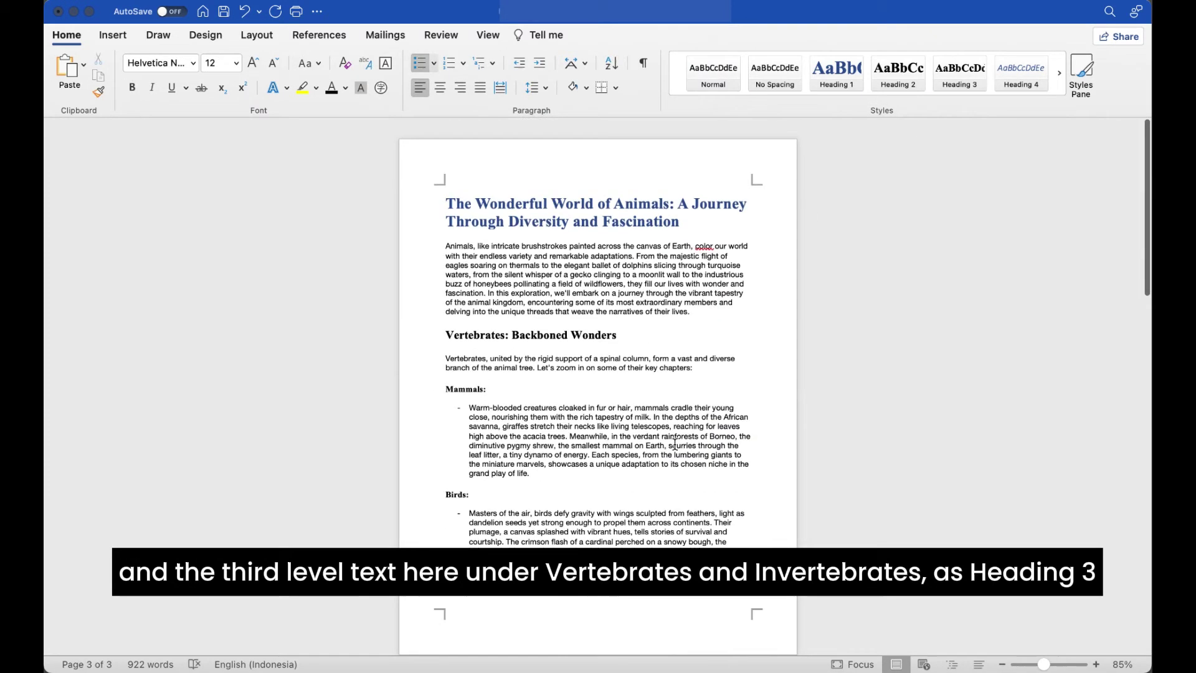
left_click(663, 220)
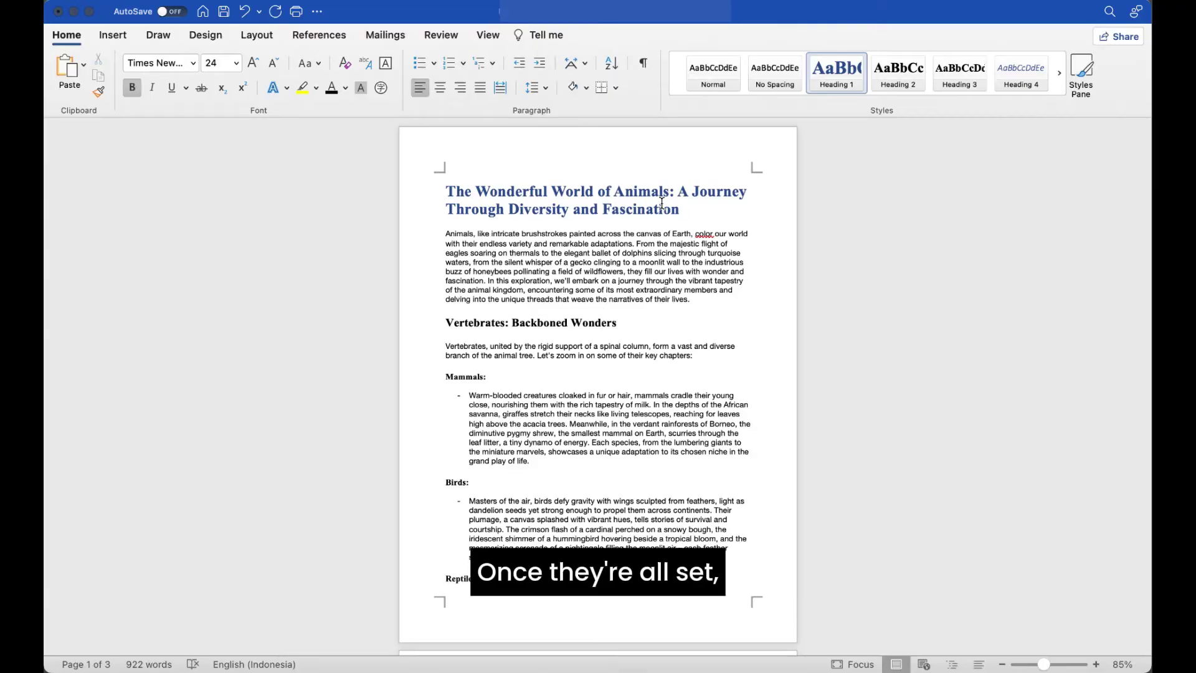
left_click(577, 326)
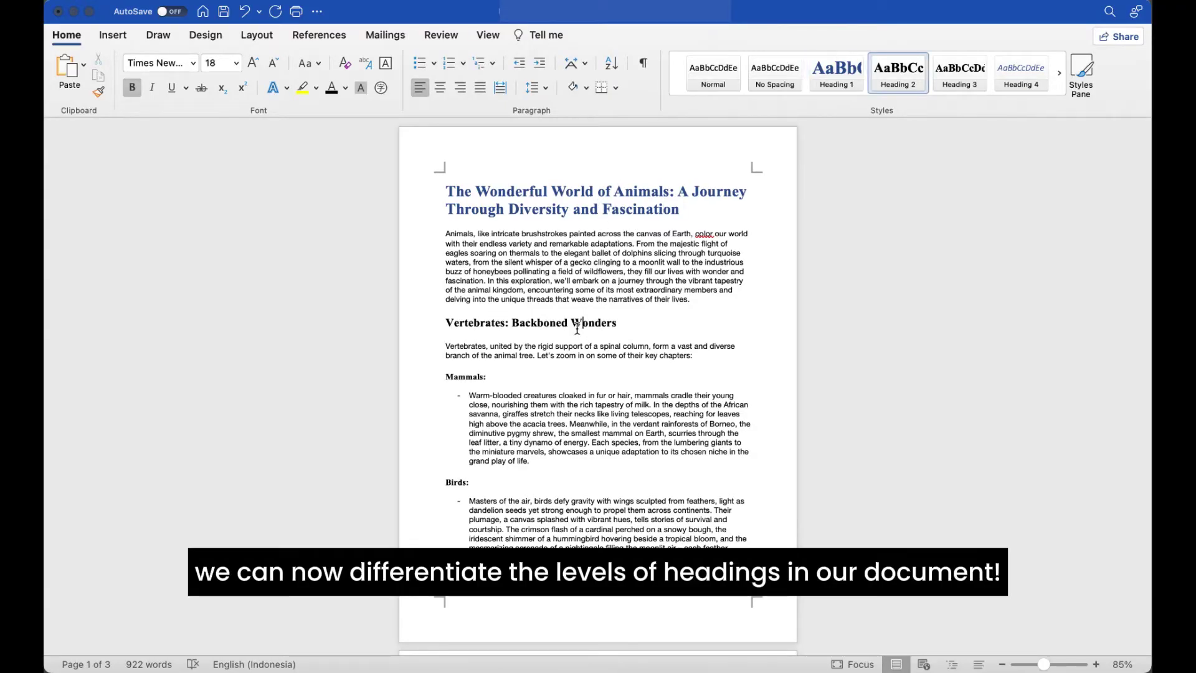
left_click(472, 377)
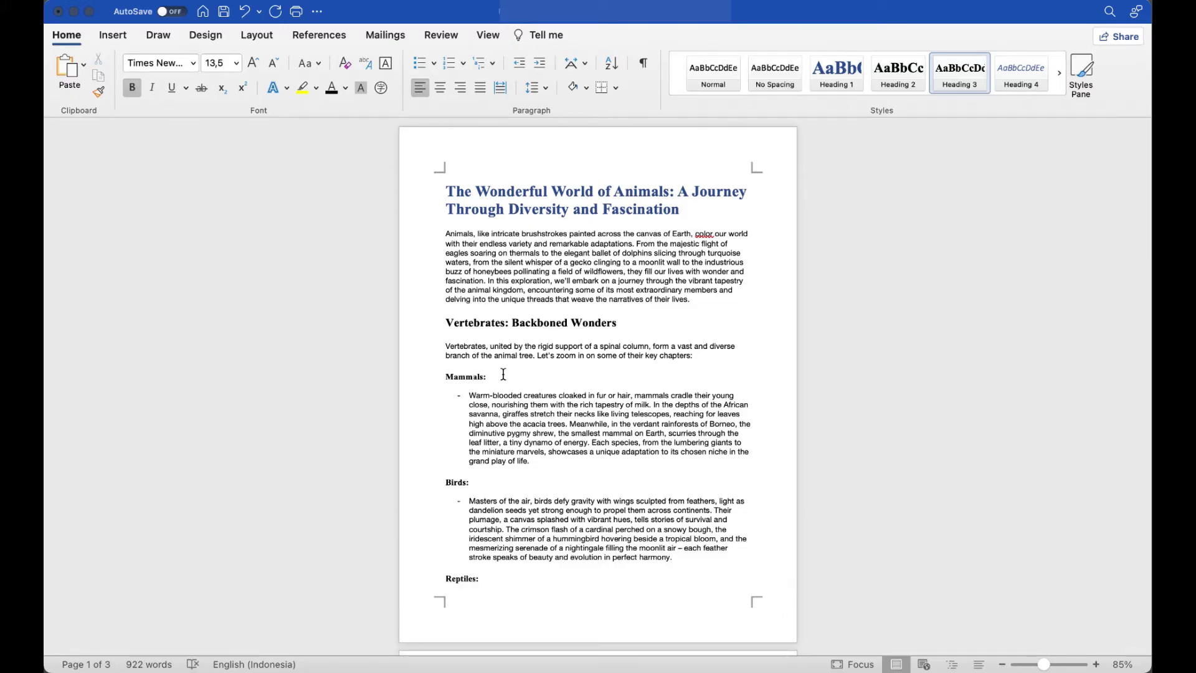
left_click(505, 404)
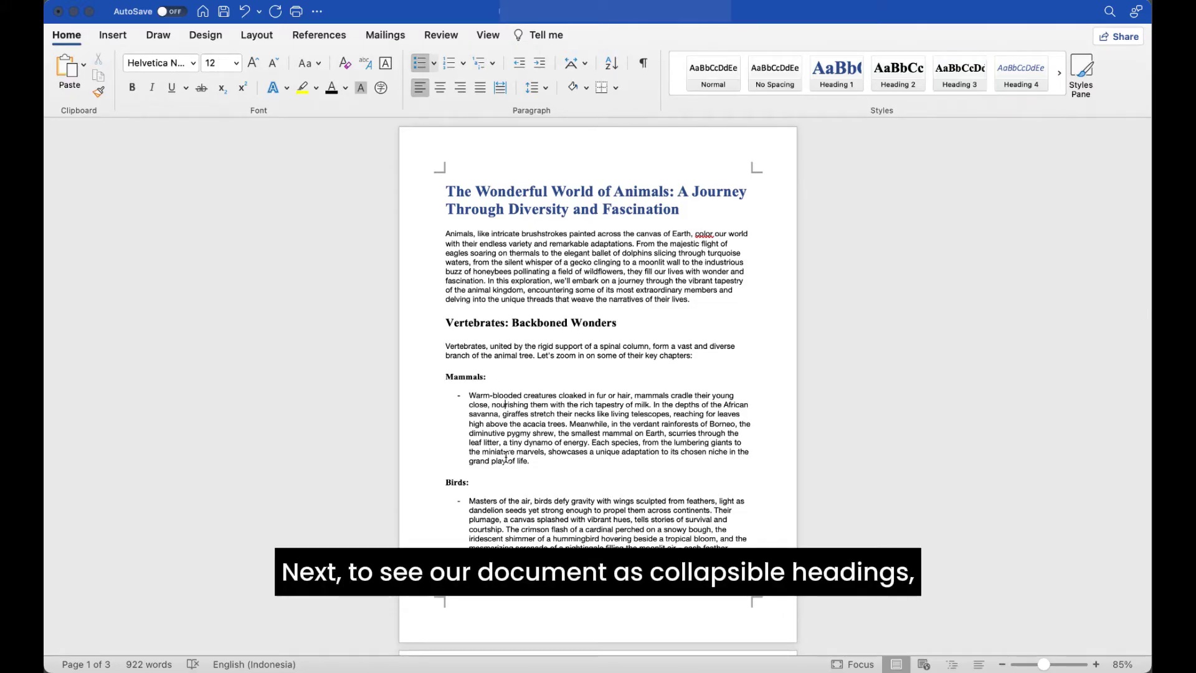
left_click(489, 37)
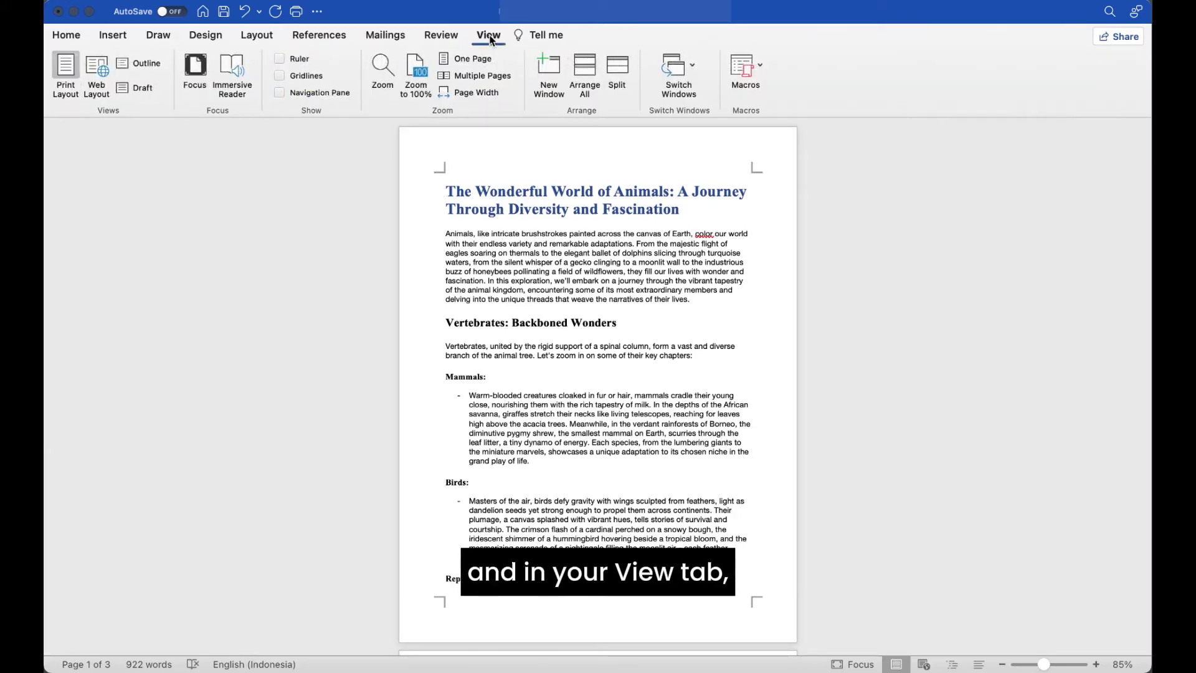
left_click(152, 62)
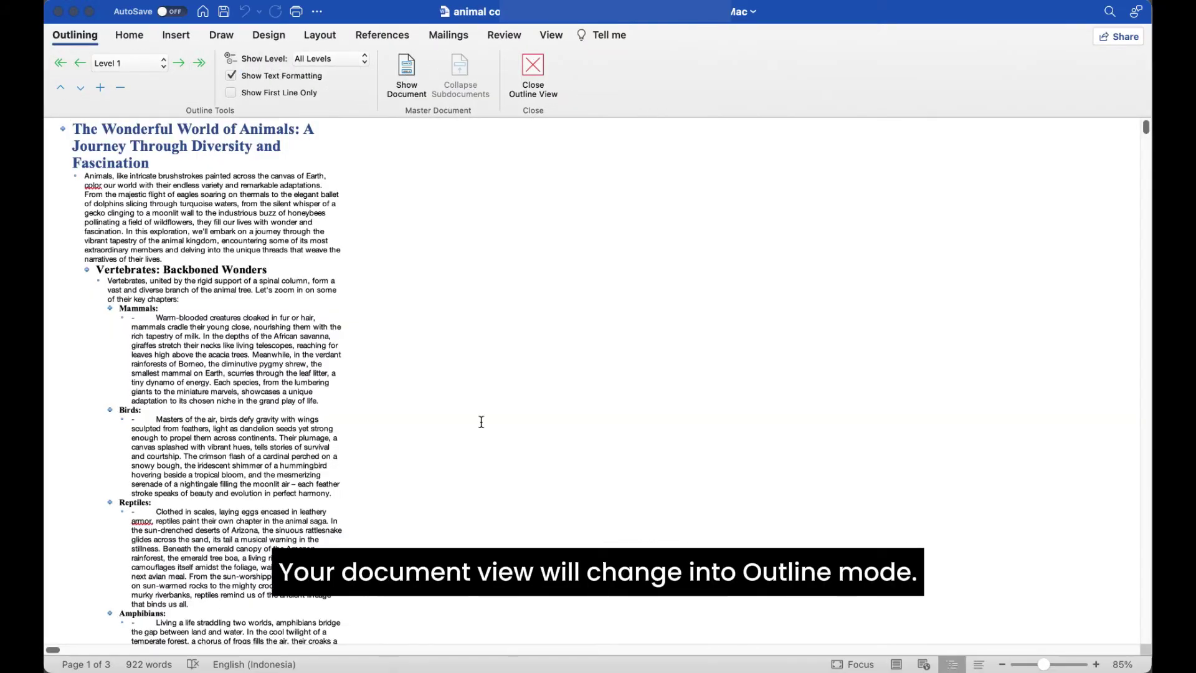
scroll(481, 422, "down", 20)
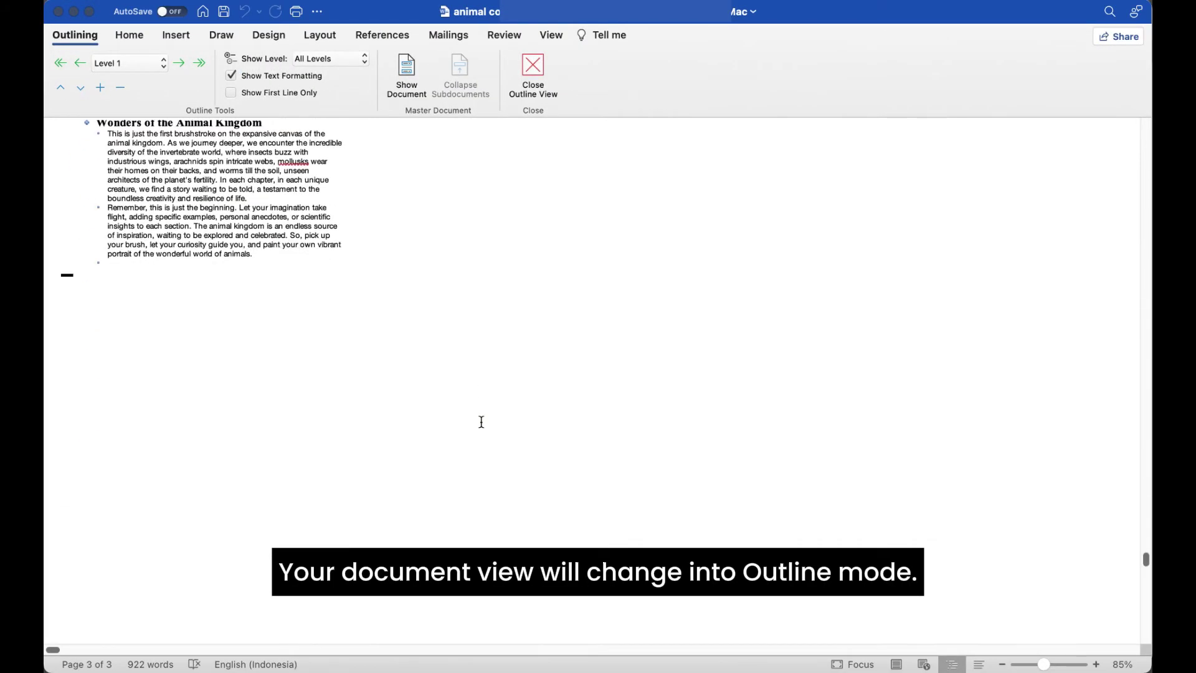
scroll(481, 421, "up", 12)
scroll(481, 422, "up", 5)
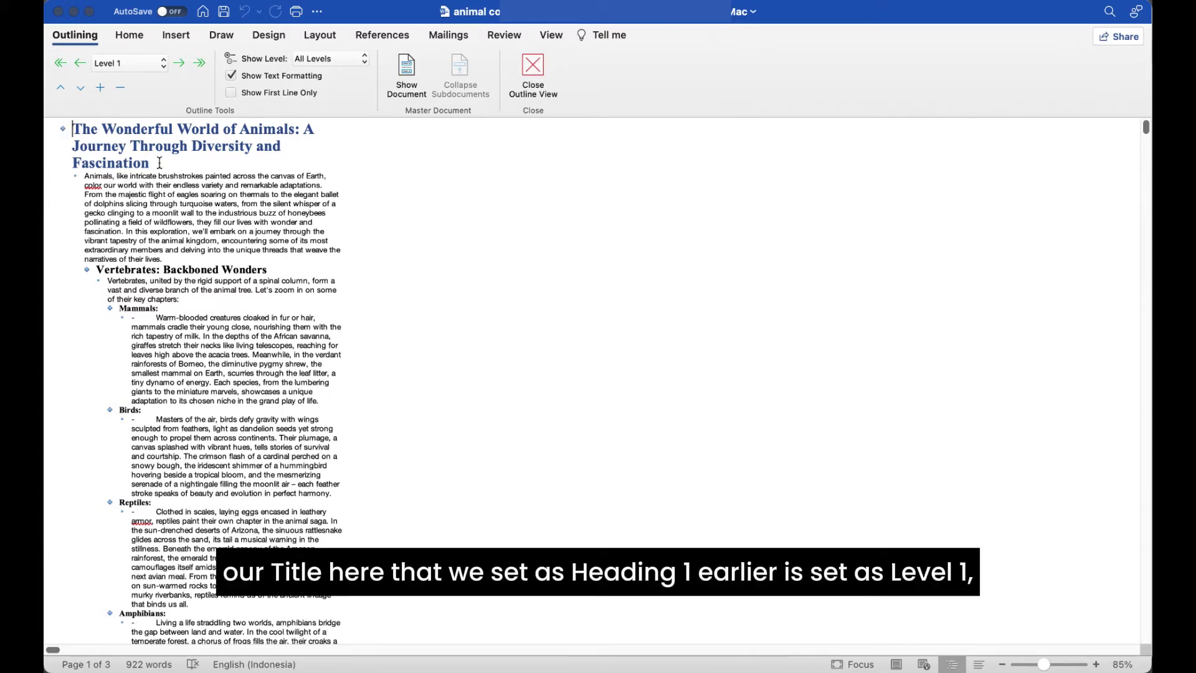
left_click(163, 266)
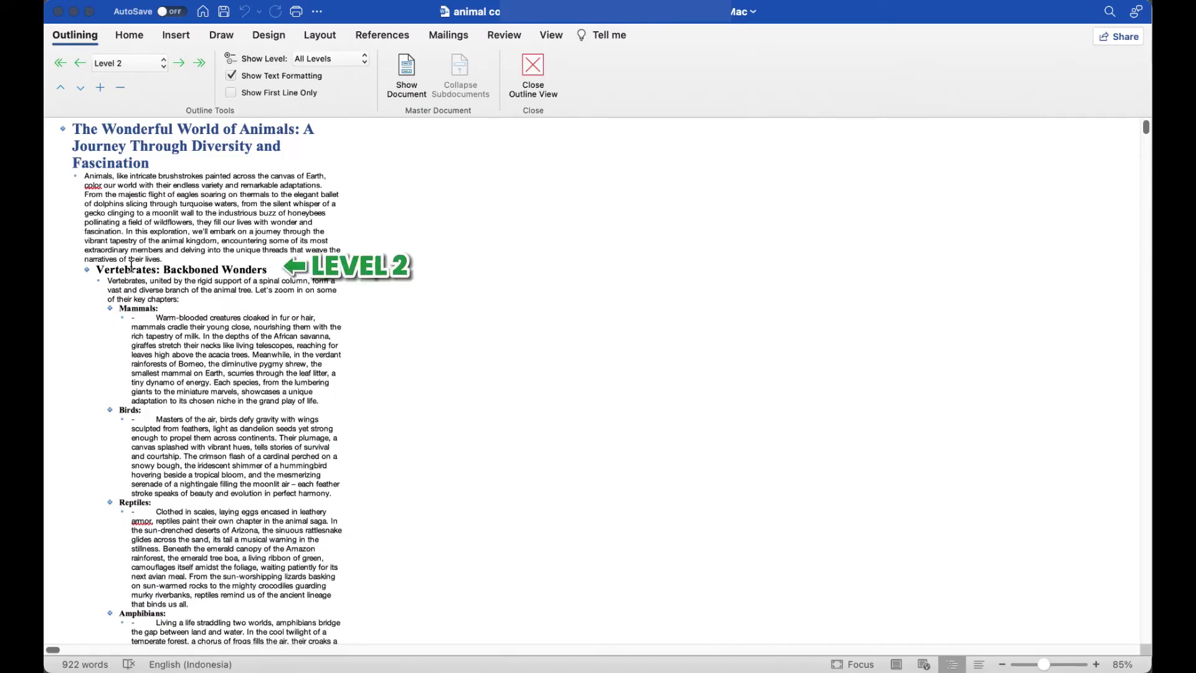
left_click(139, 308)
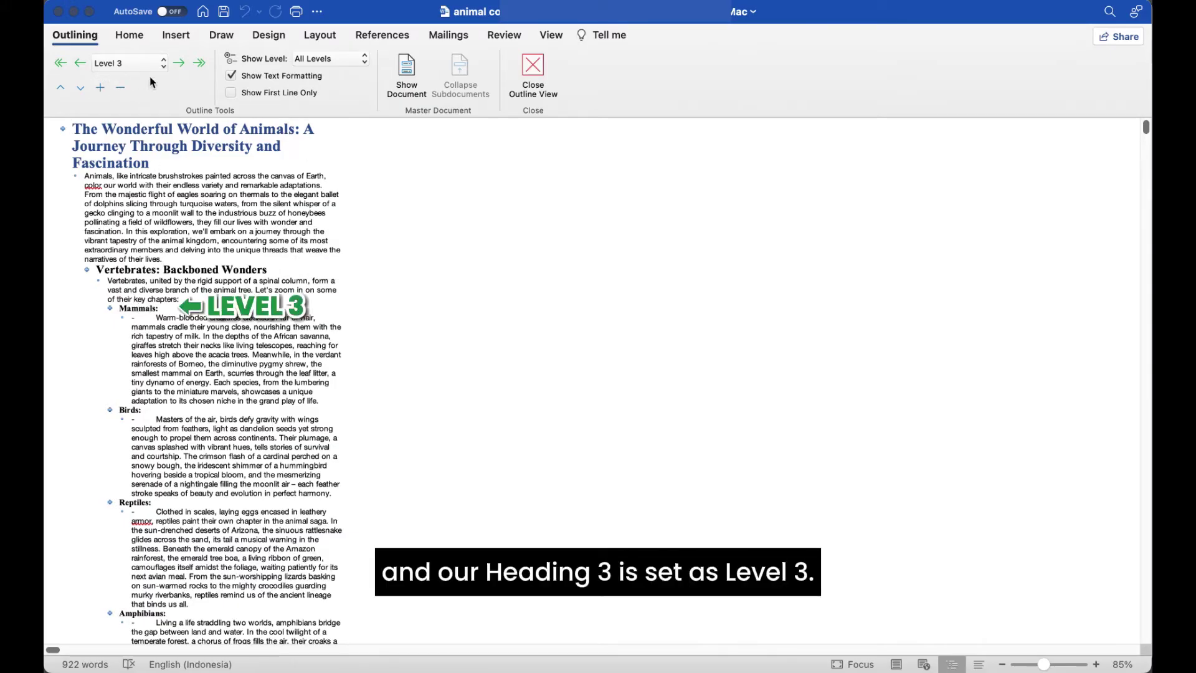
left_click(158, 308)
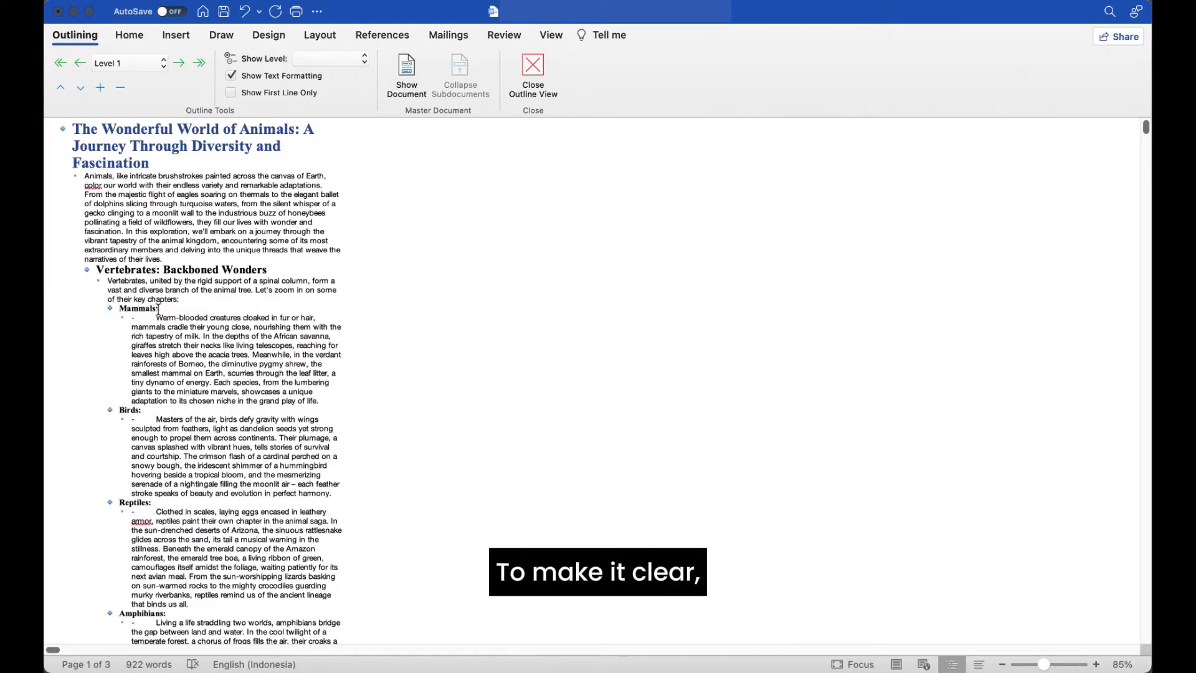
left_click(156, 308)
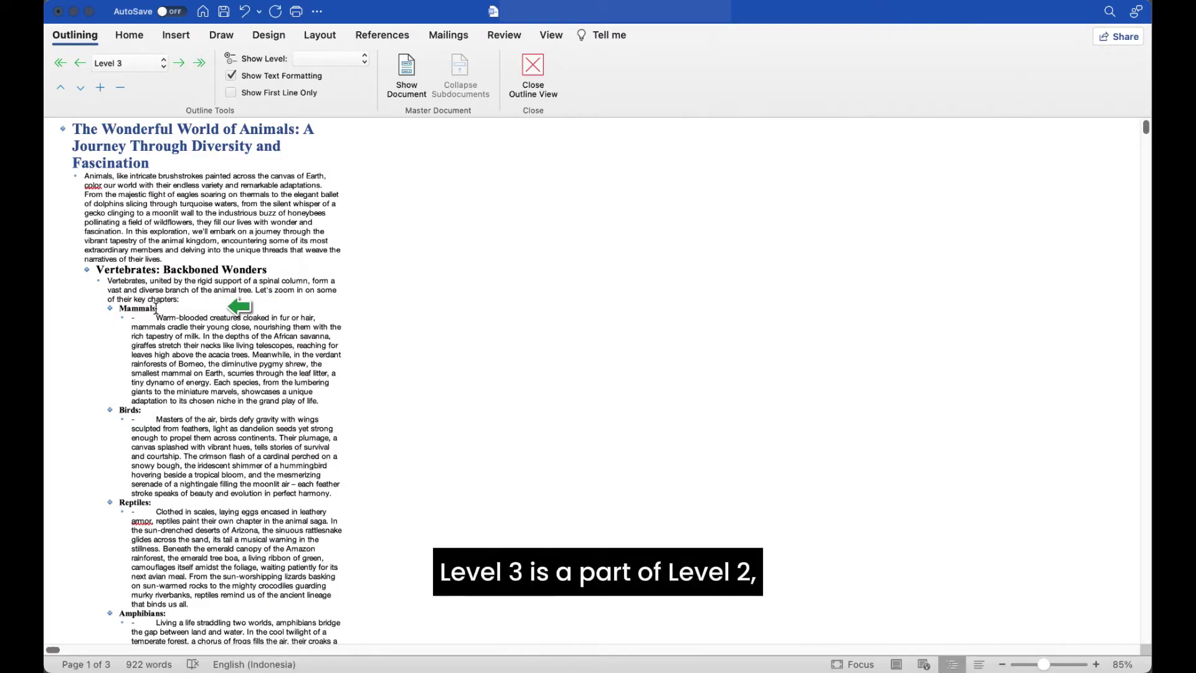
left_click(168, 269)
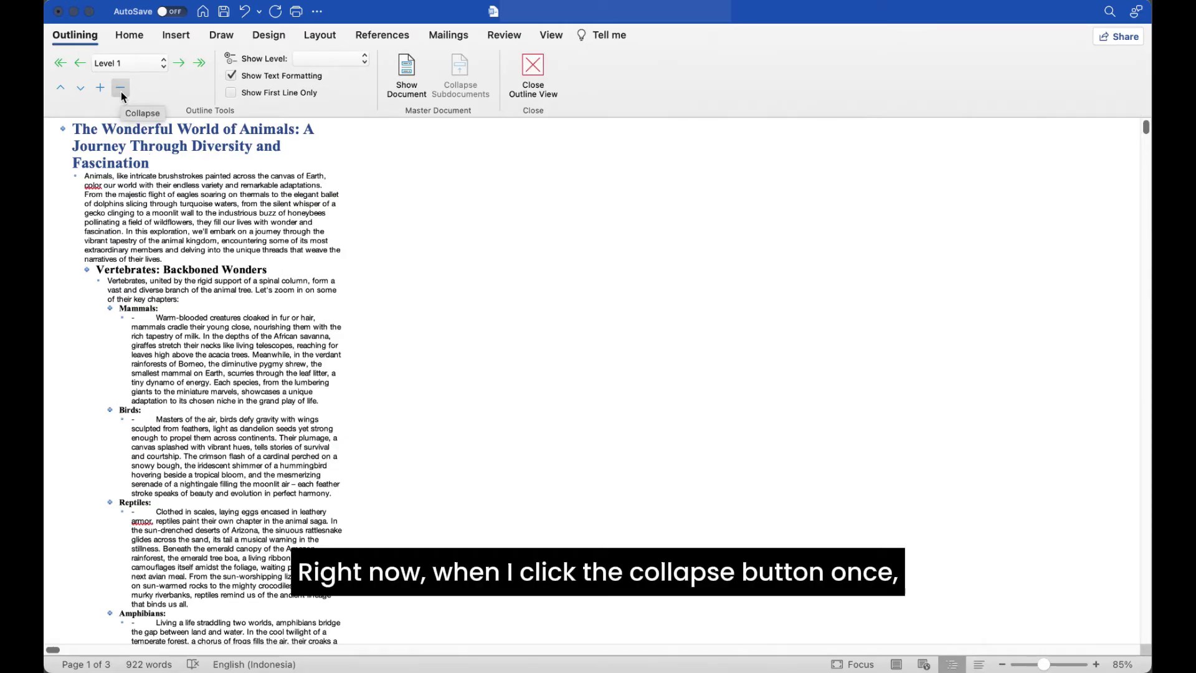
Step: Collapse body text, animal-group subheadings, then section headings, leaving only the Level 1 title
left_click(121, 88)
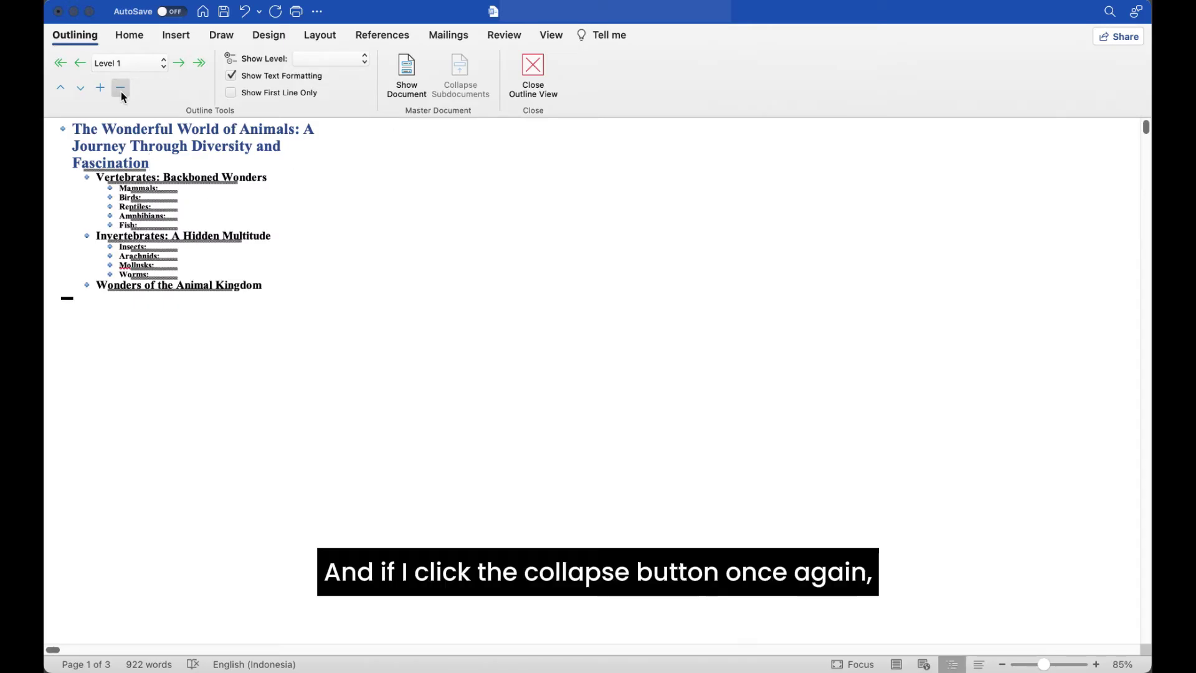
left_click(121, 89)
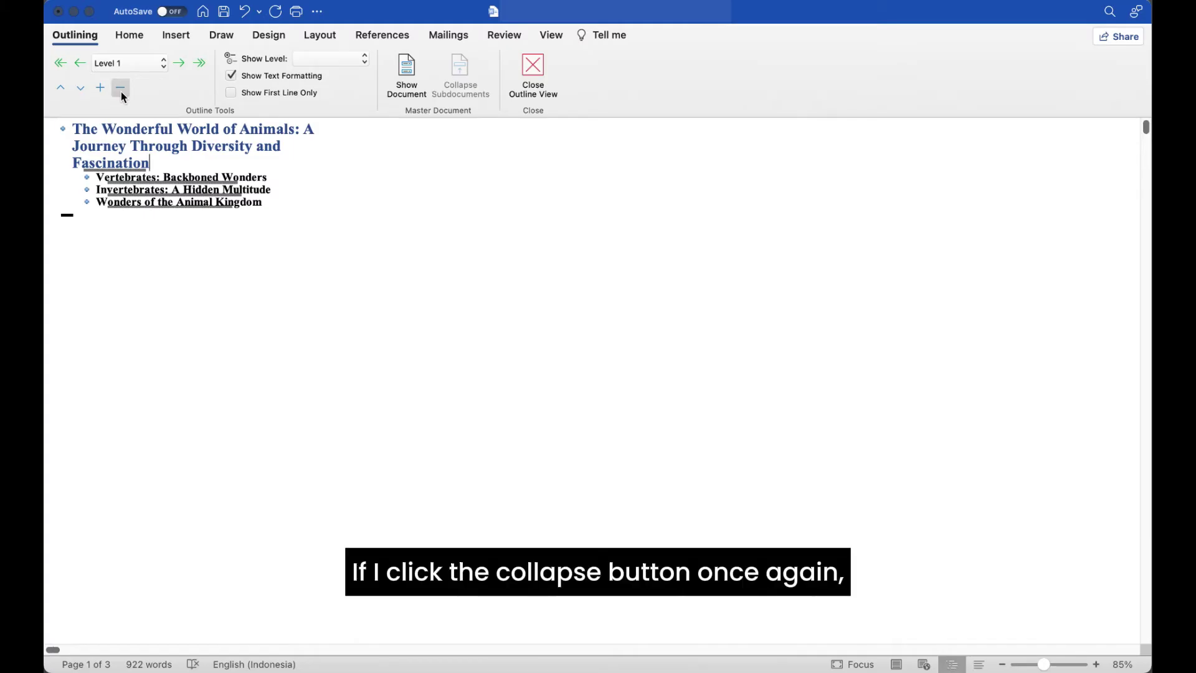
left_click(121, 88)
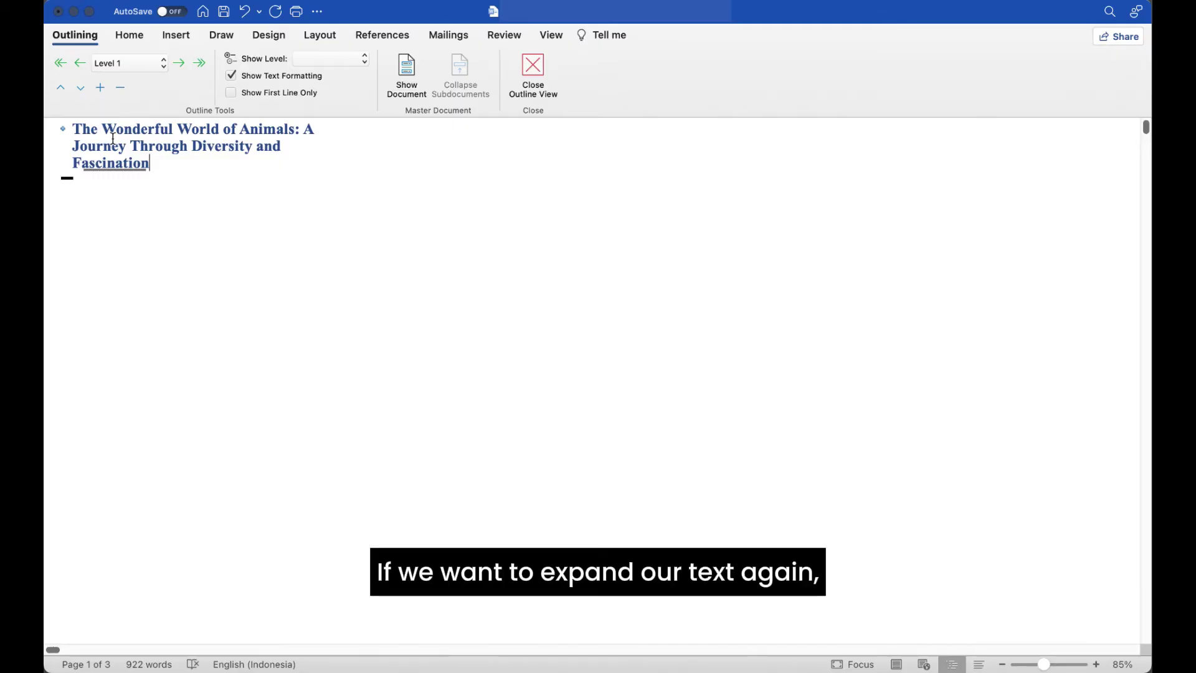
Step: Expand the outline fully again, showing sections, group subheadings and all body text
left_click(101, 89)
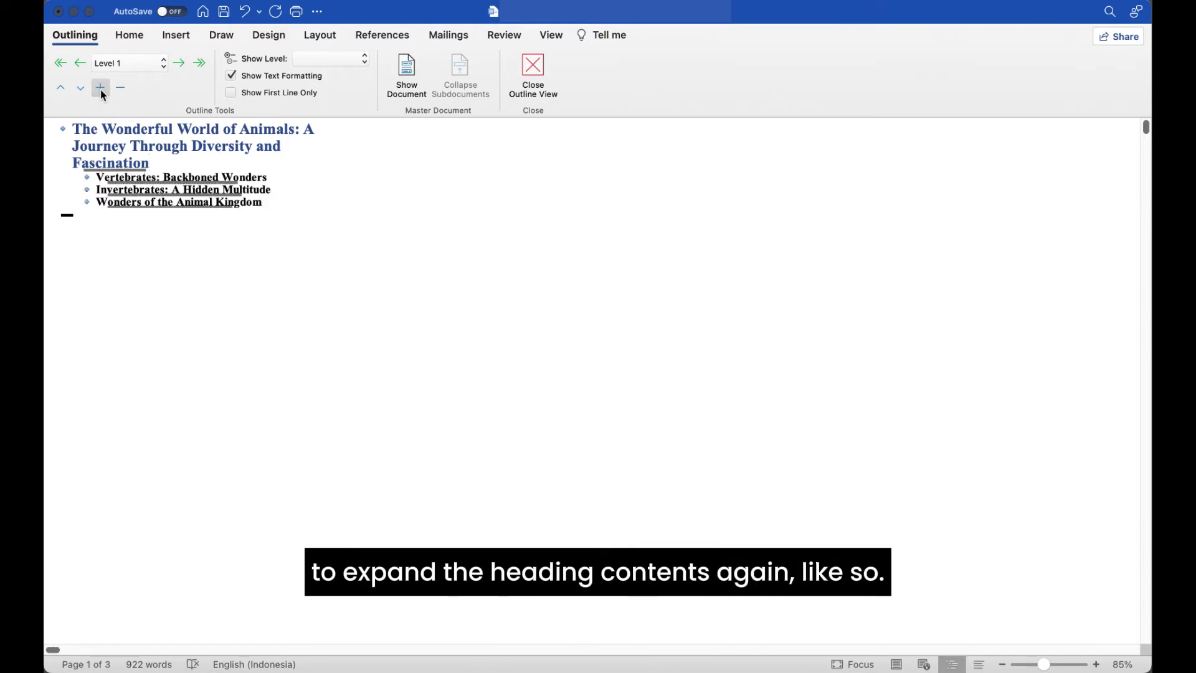
left_click(101, 88)
left_click(100, 88)
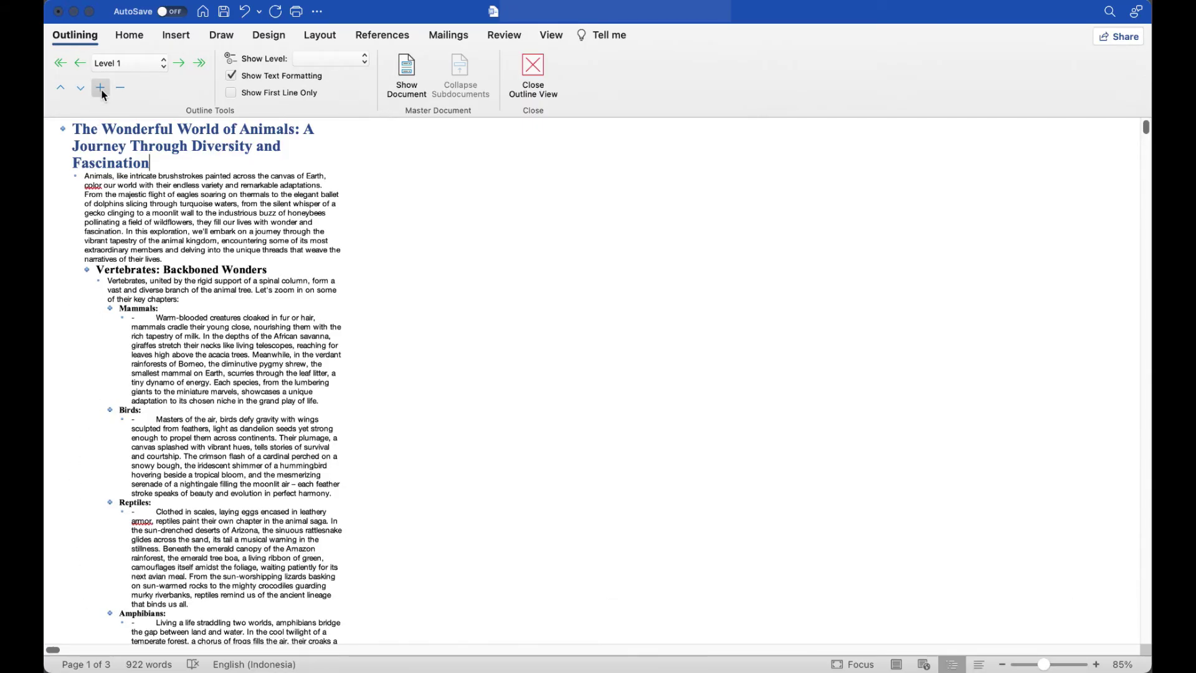
Step: Collapse the Vertebrates, Invertebrates and Wonders of the Animal Kingdom sections beneath the title
double_click(65, 129)
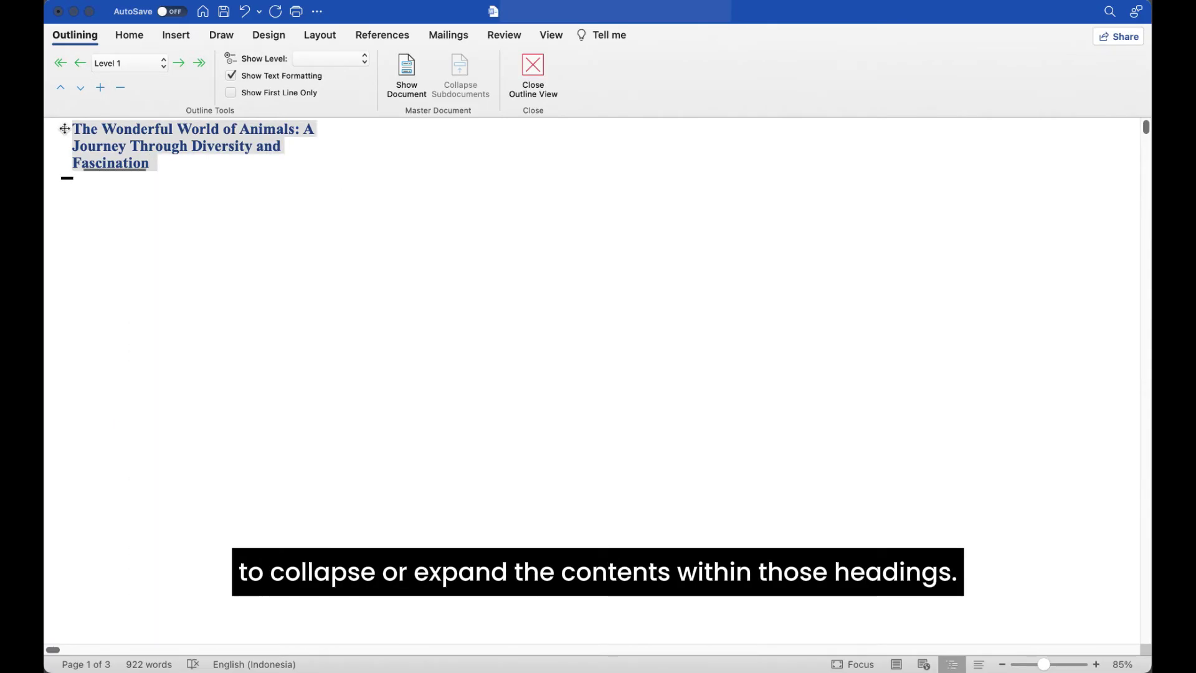
double_click(65, 129)
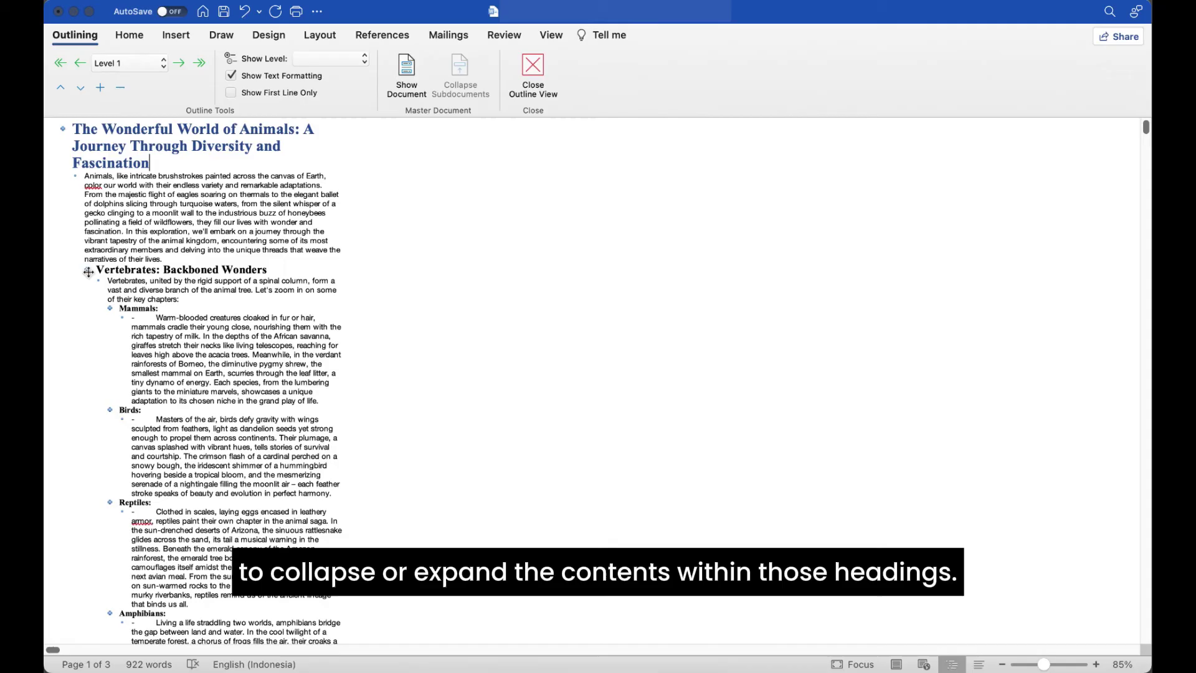
double_click(86, 270)
double_click(87, 282)
double_click(89, 293)
key("Right")
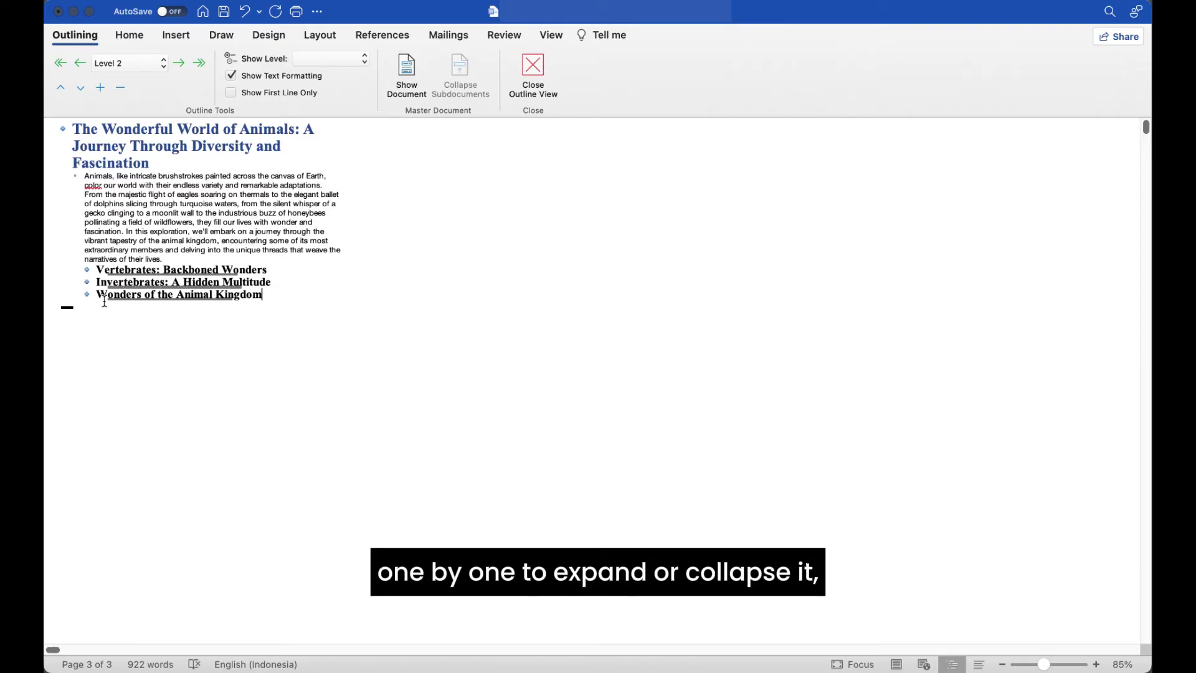
Step: Step Show Level from Level 1 to Level 2, finishing at Level 3
left_click(310, 59)
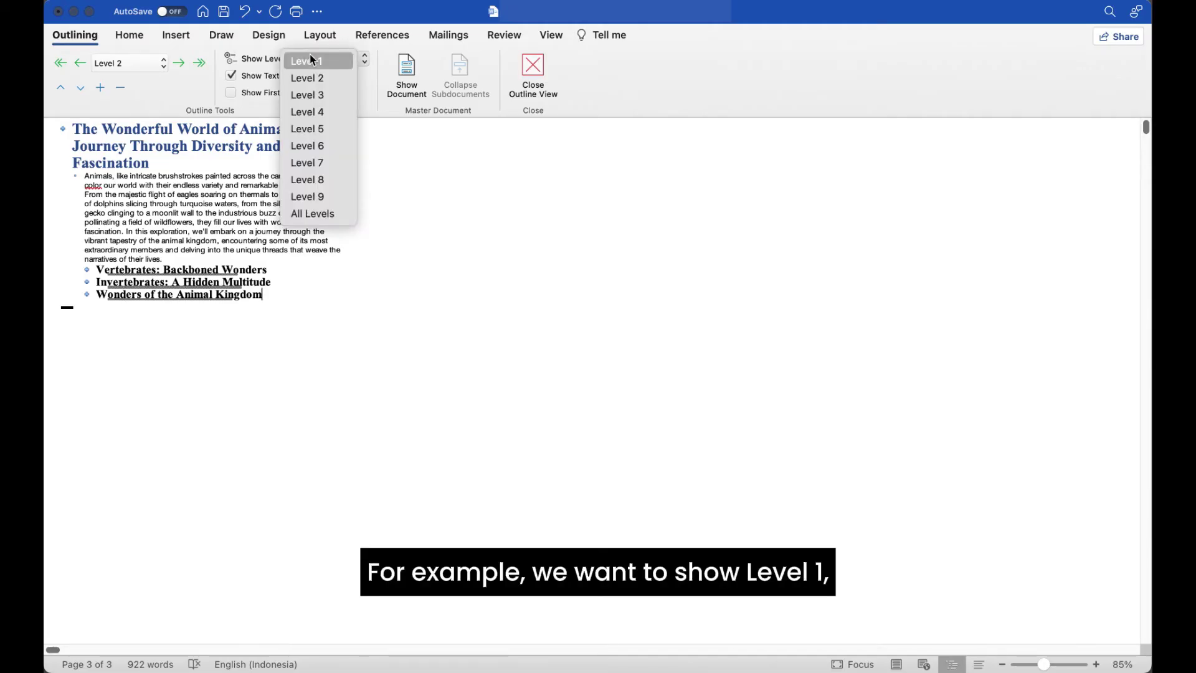
left_click(311, 60)
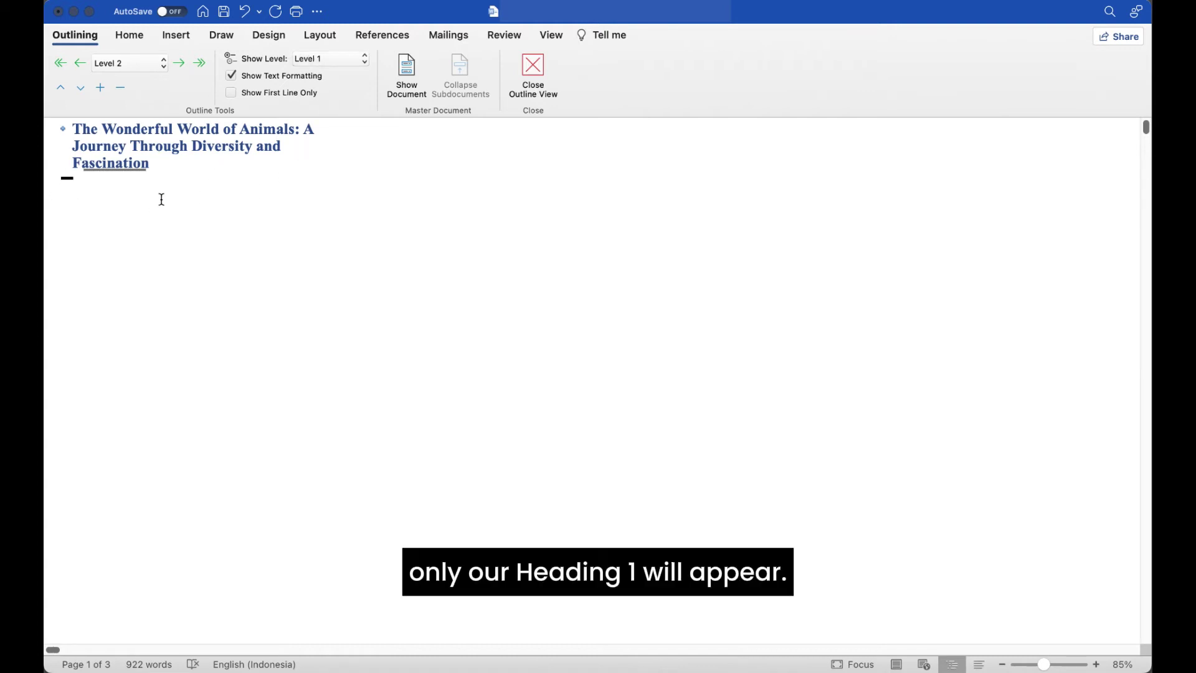
left_click(327, 59)
left_click(334, 77)
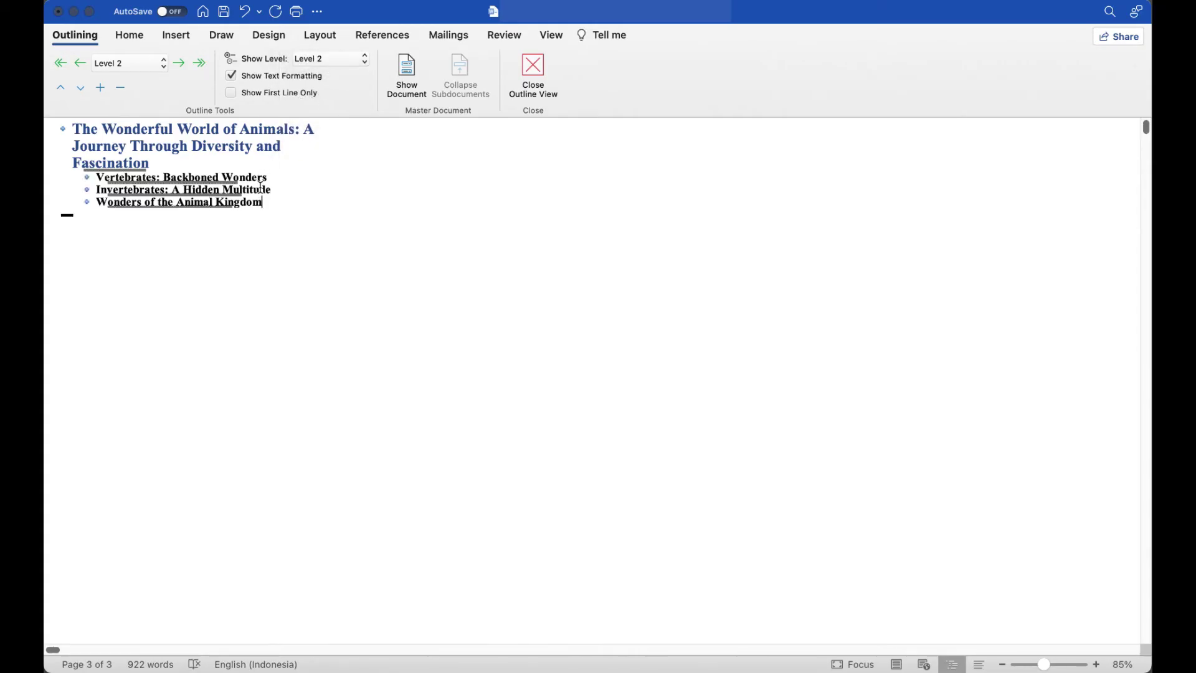
left_click(334, 59)
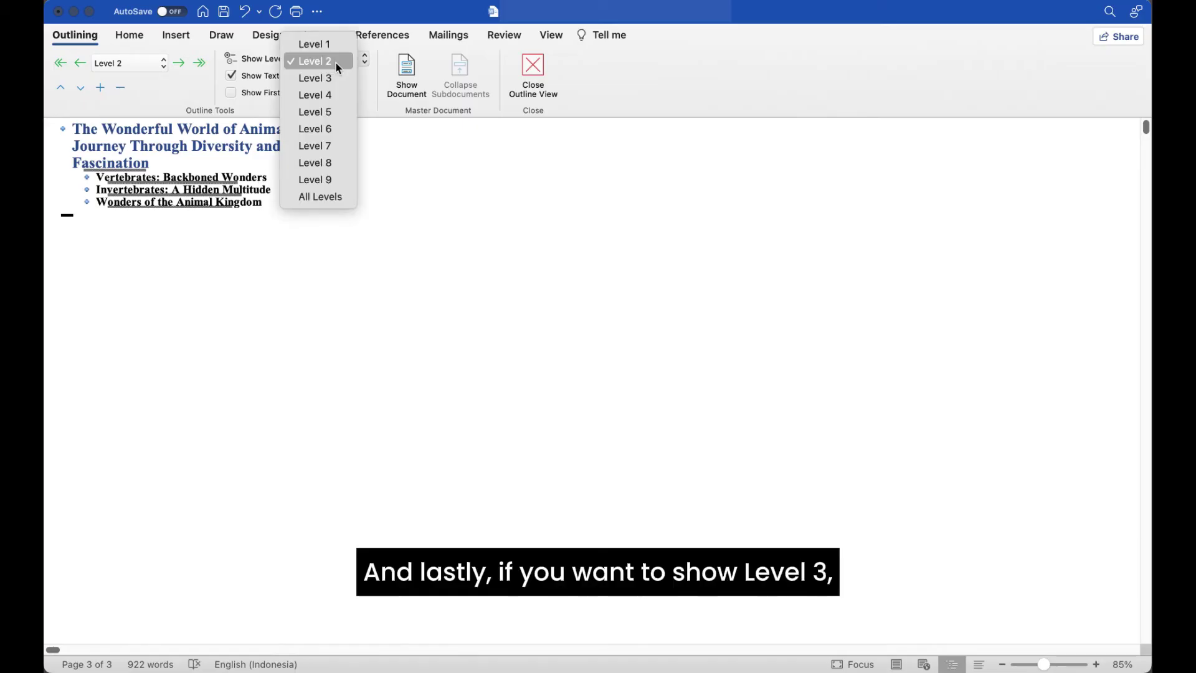
left_click(334, 79)
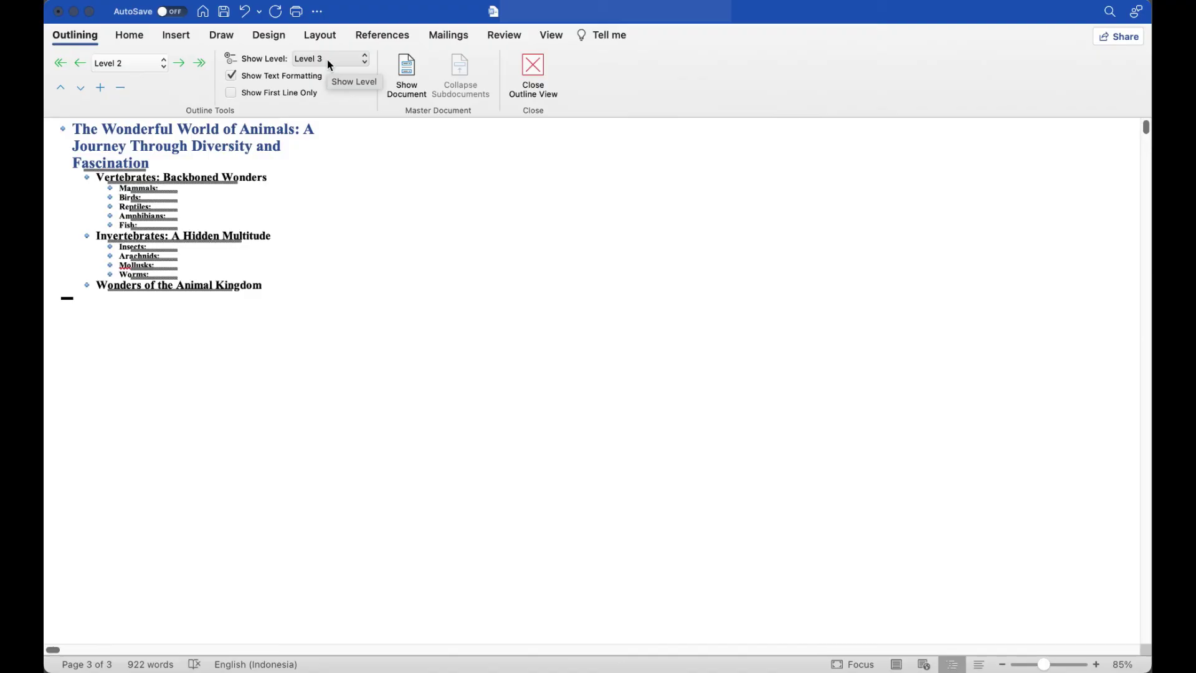
Step: Expand Vertebrates and promote the Mammals heading to Level 2, level with Vertebrates
double_click(87, 179)
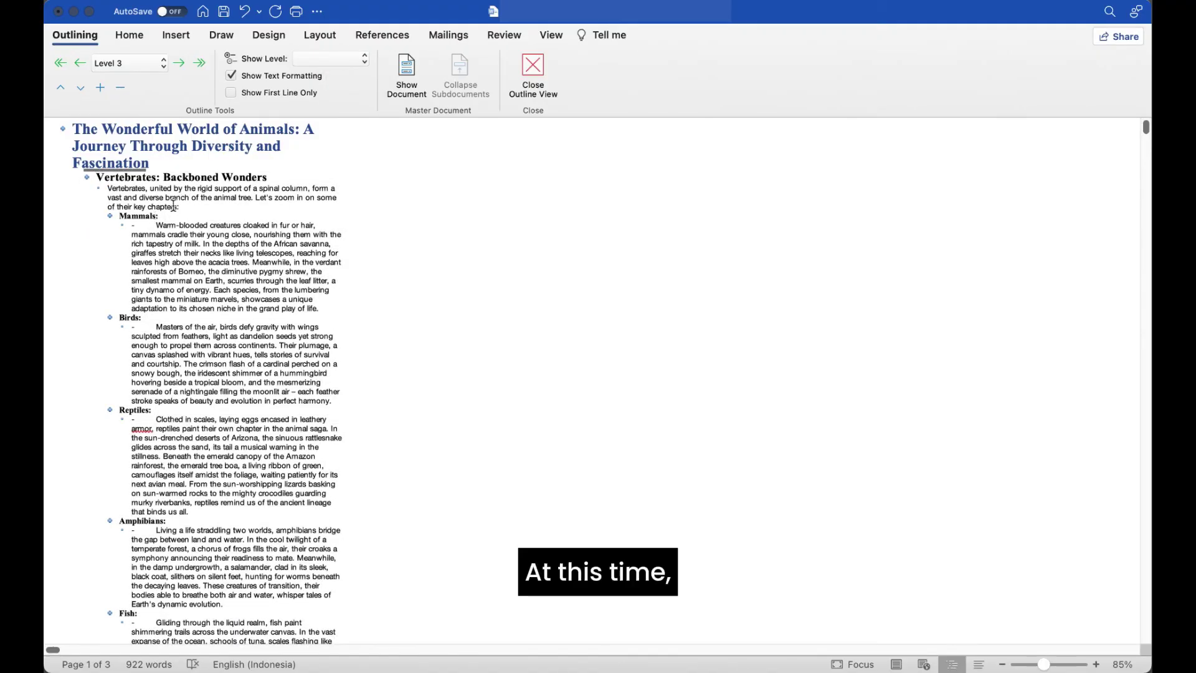
left_click(165, 214)
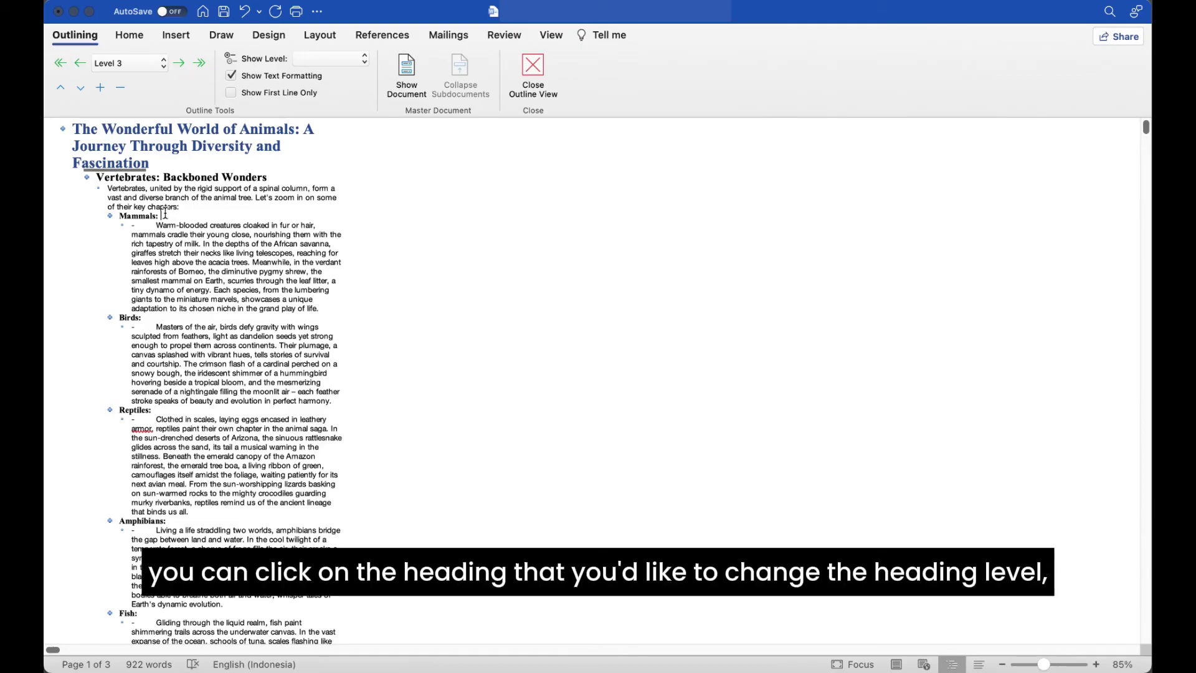
left_click(81, 63)
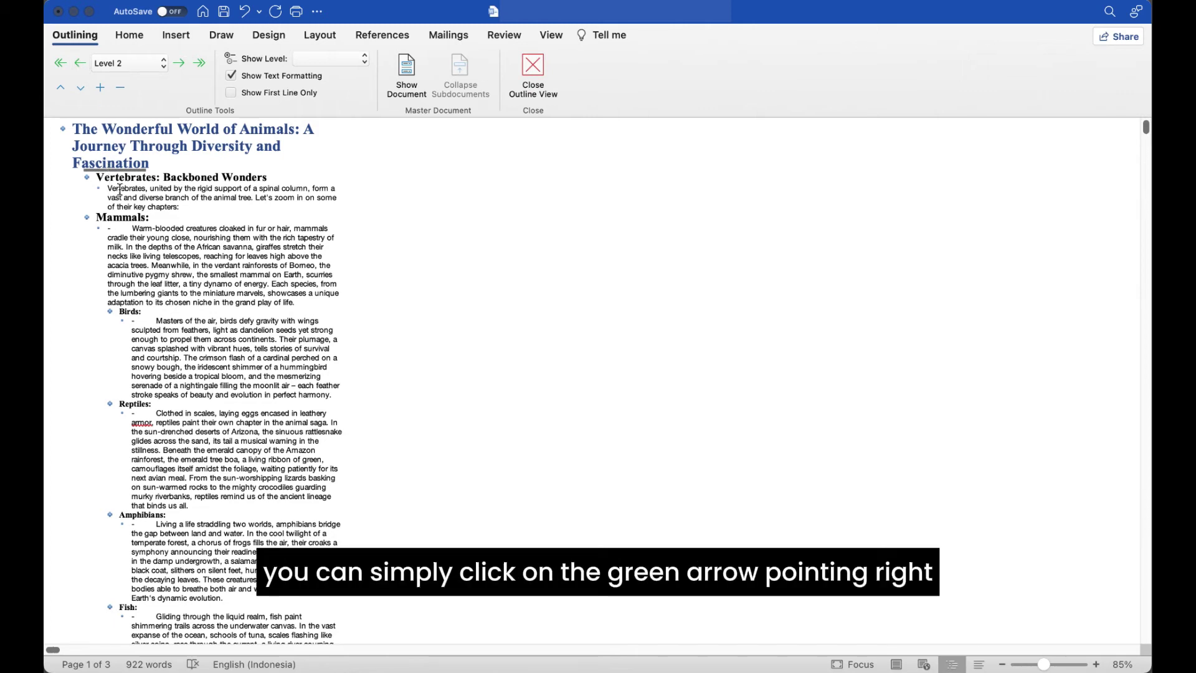
left_click(179, 63)
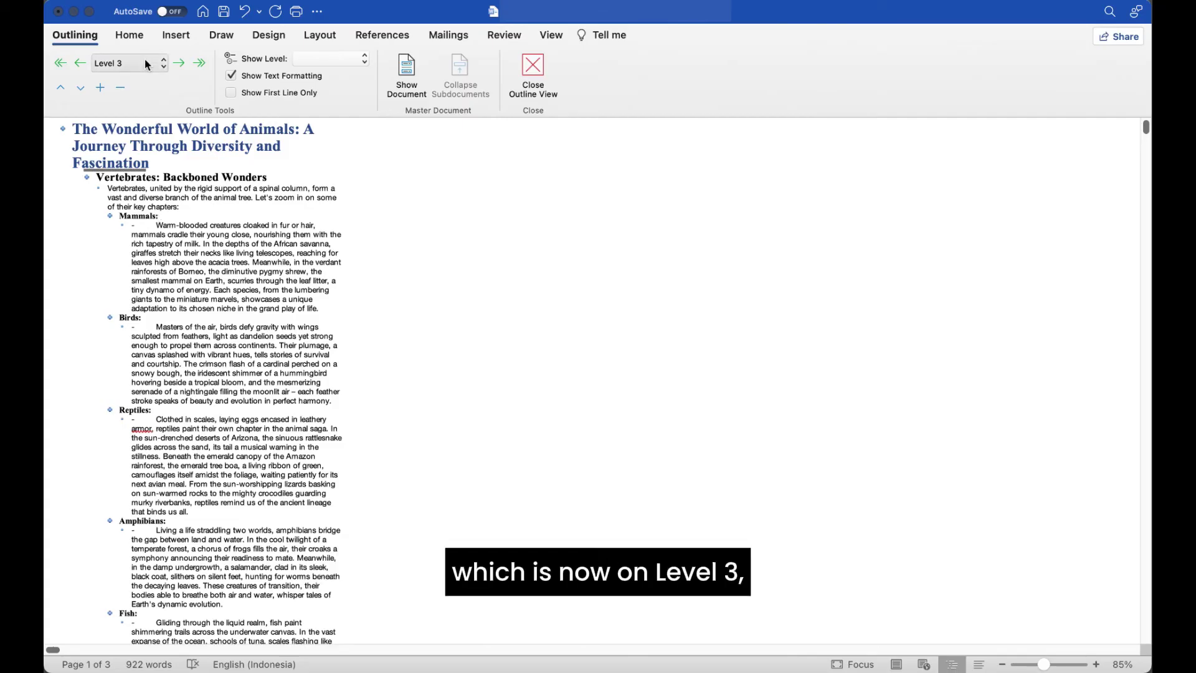
left_click(80, 62)
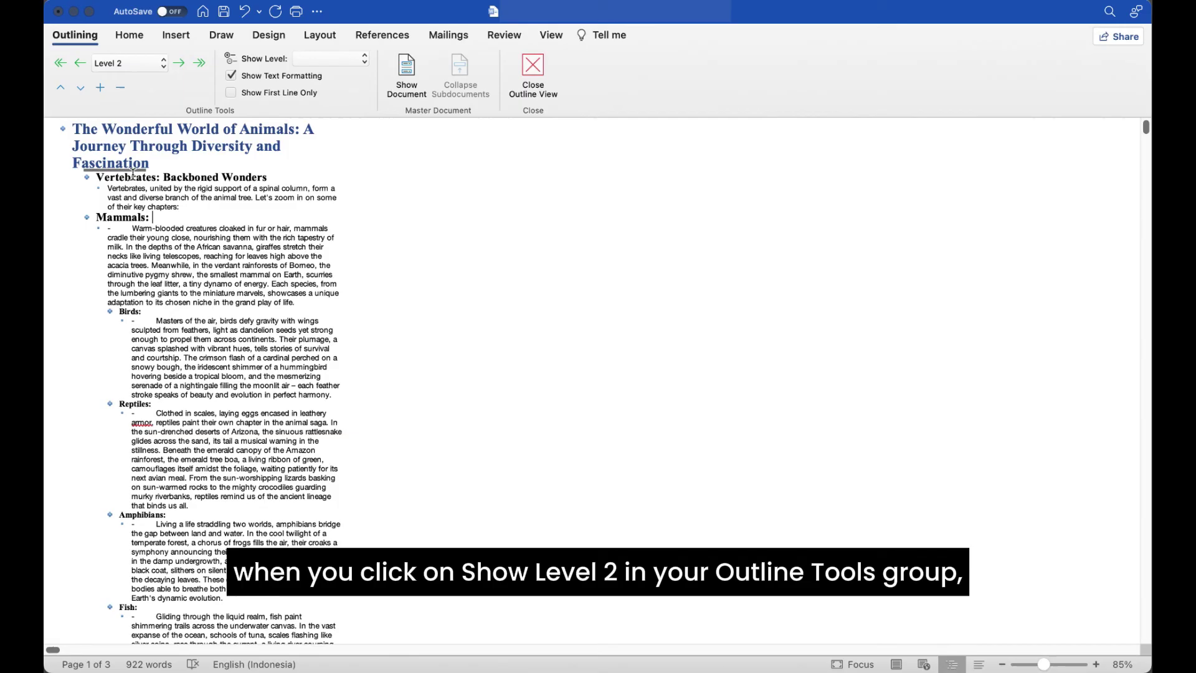
Step: Undo the Mammals promotion, returning it to Level 3, and re-expand the Vertebrates section
left_click(324, 60)
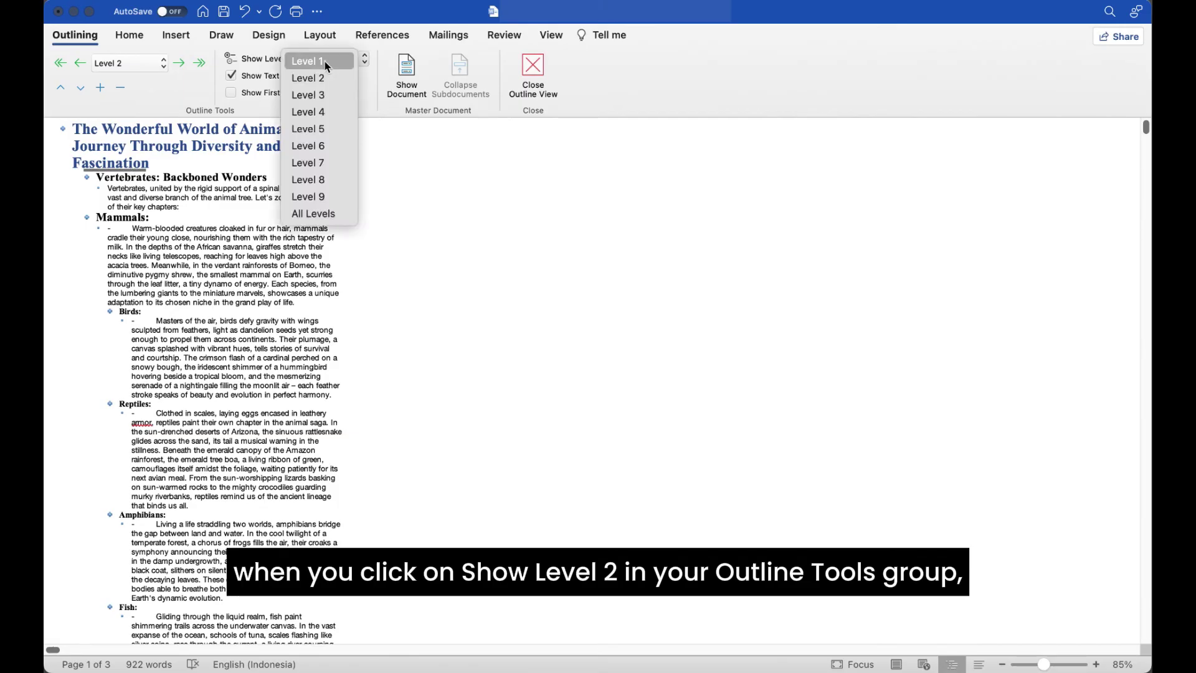
left_click(325, 77)
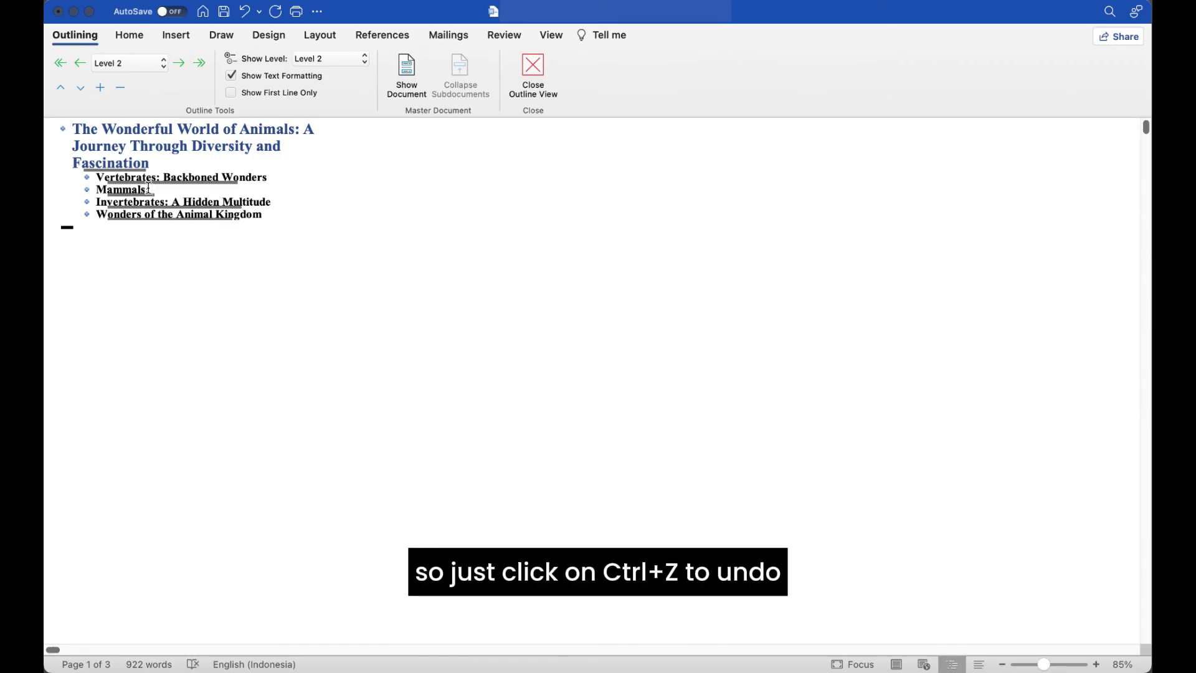
key("super+z")
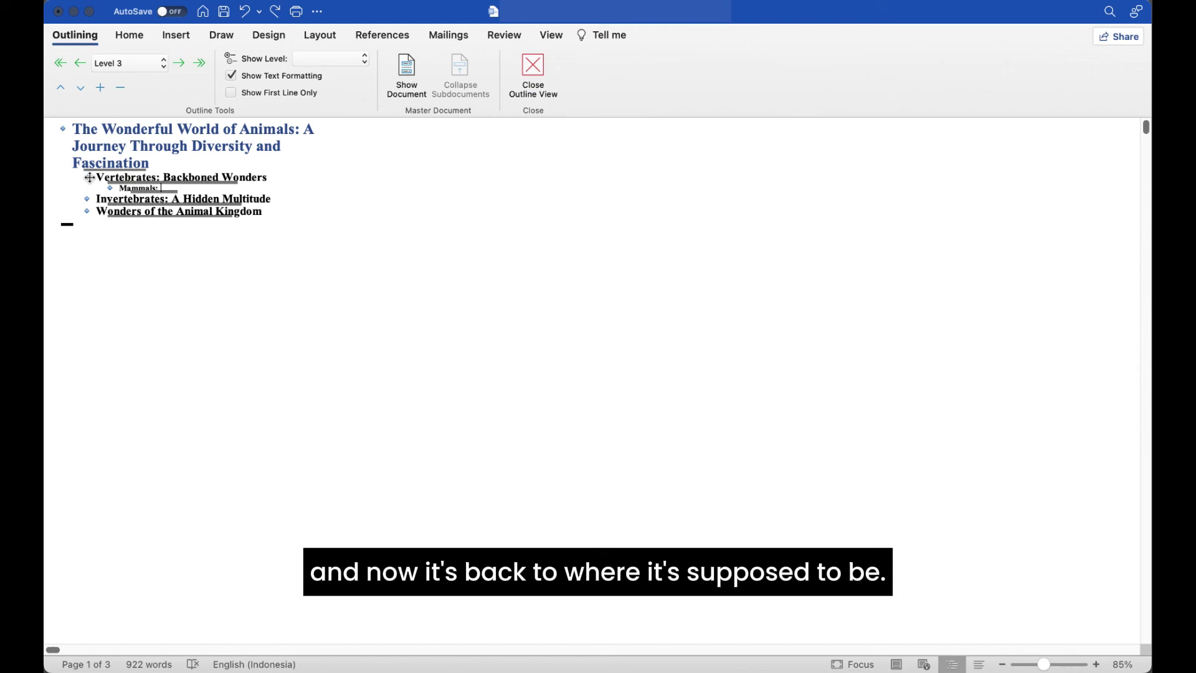
double_click(89, 177)
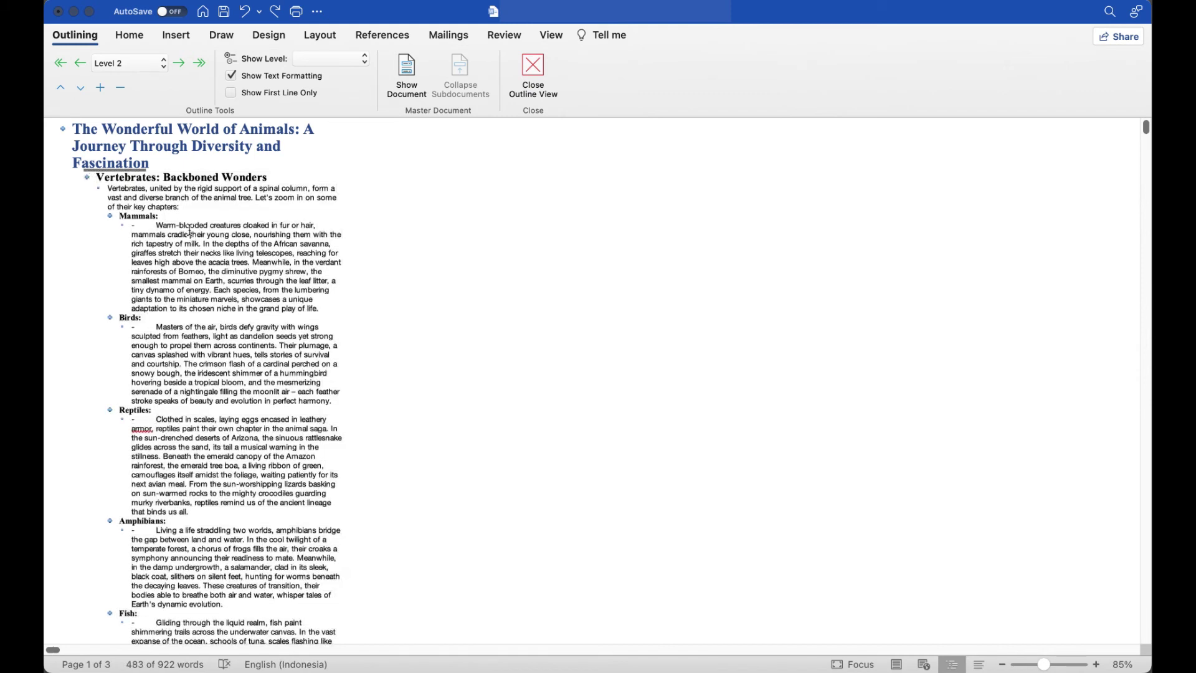
left_click(190, 231)
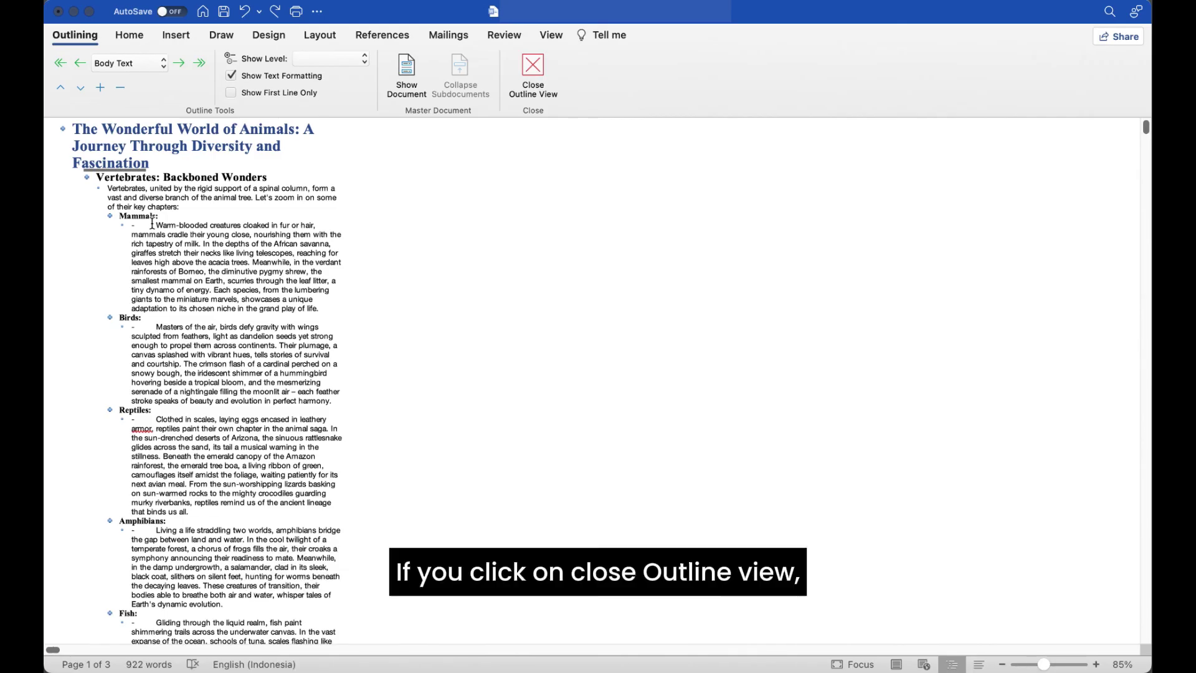
Step: Close Outline view and scroll through the Animals document in Print Layout
left_click(525, 64)
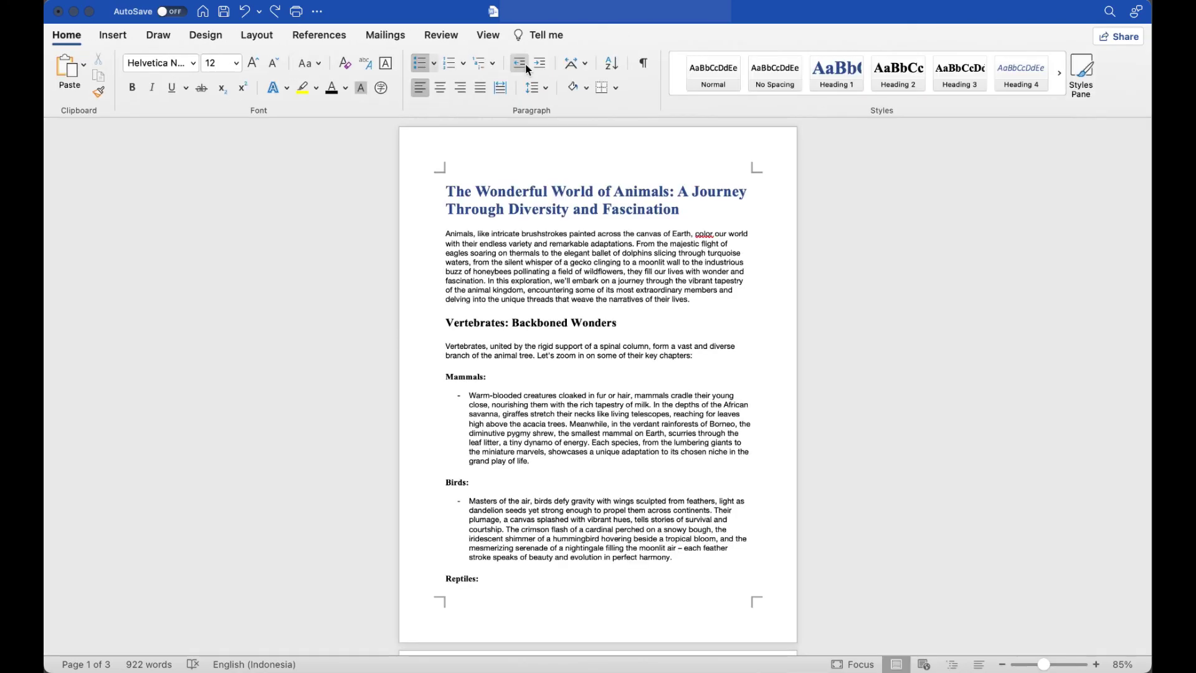
scroll(551, 374, "down", 10)
scroll(551, 374, "down", 10)
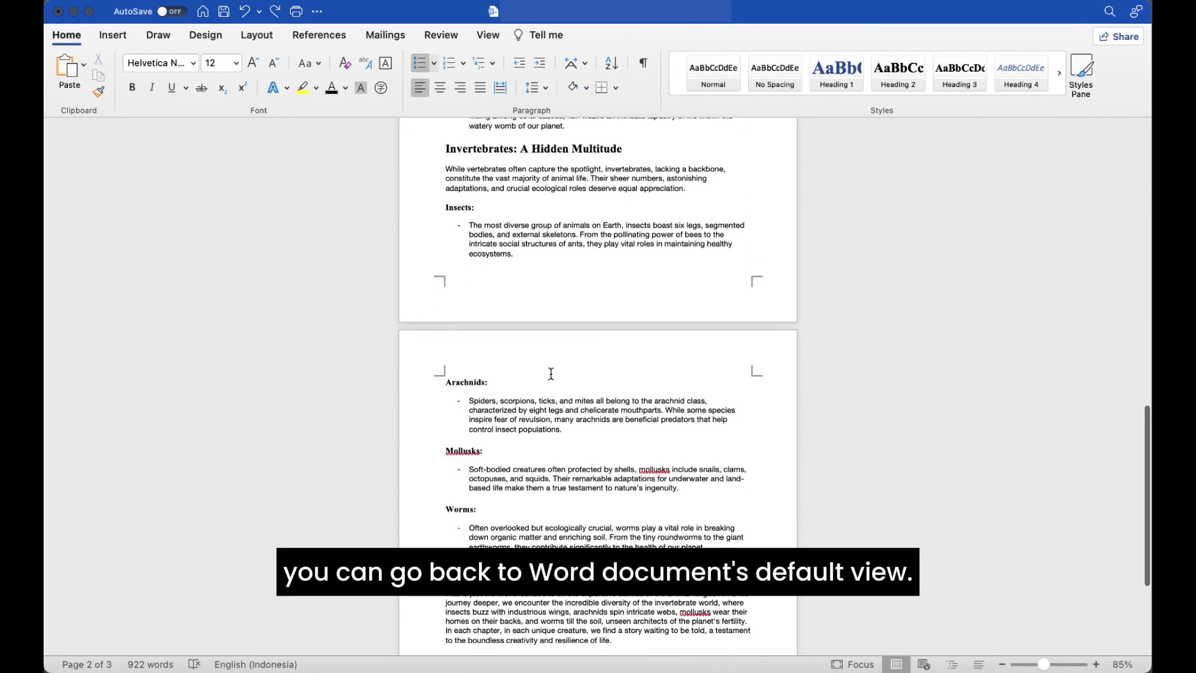
scroll(551, 374, "up", 20)
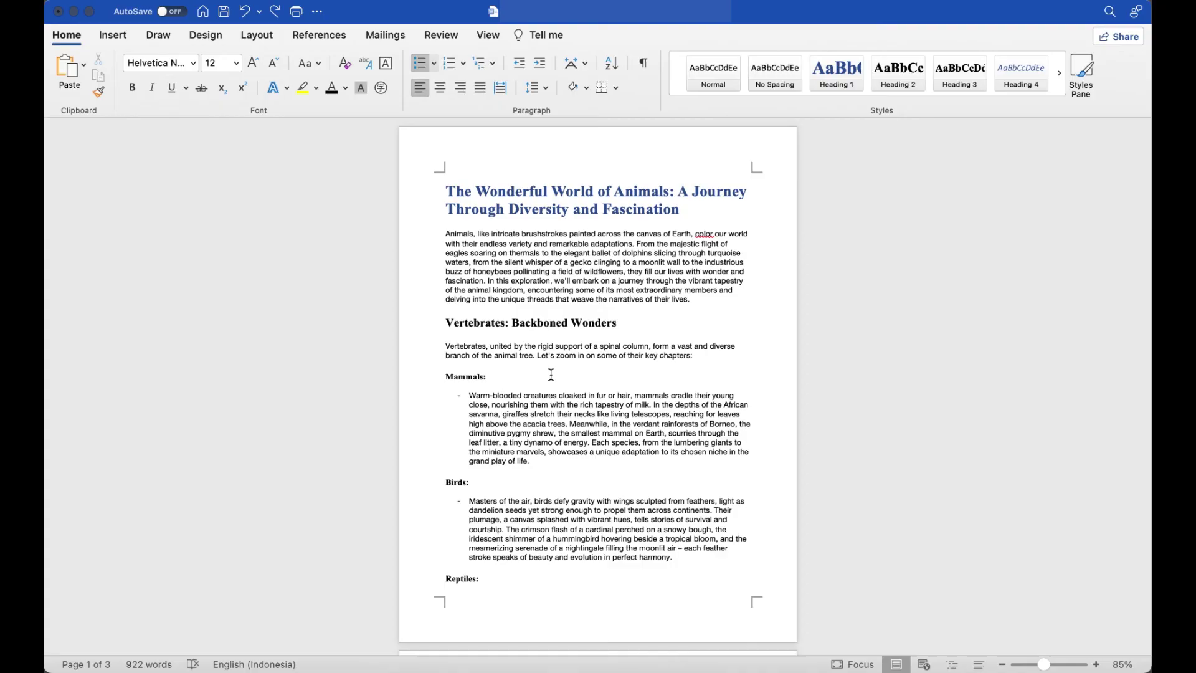